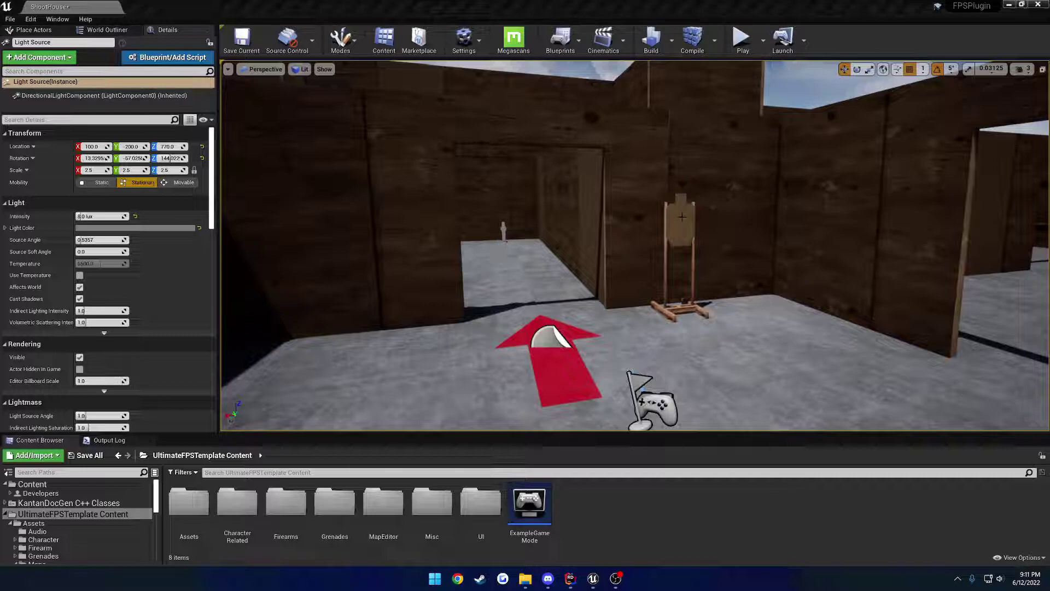
Select the steel popper target beyond the doorway and open its skeletal mesh's material instance, MI_ShootHouse_SteelPopper
left_click(681, 217)
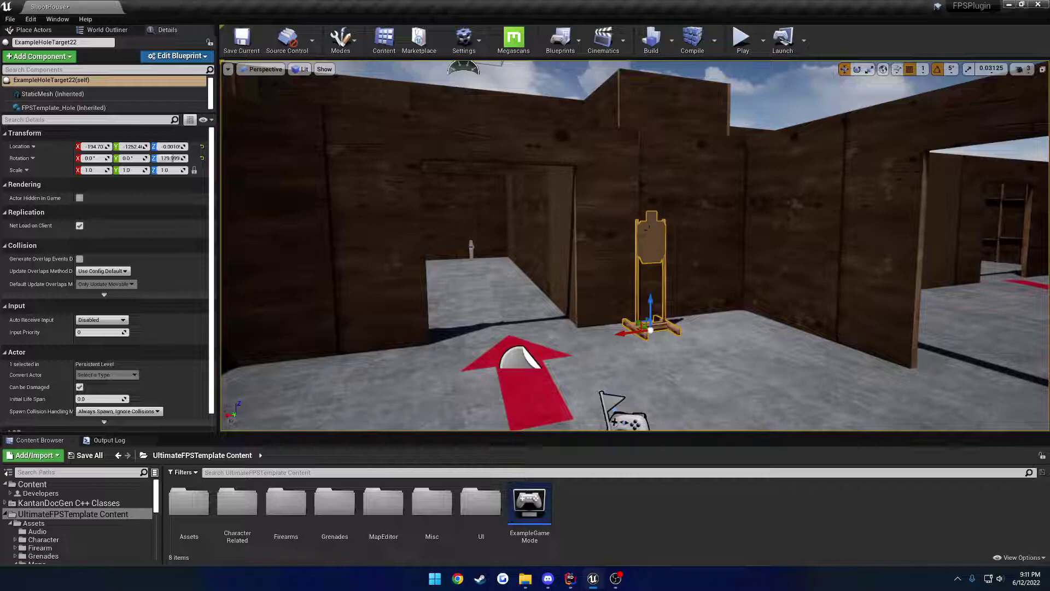
left_click(470, 247)
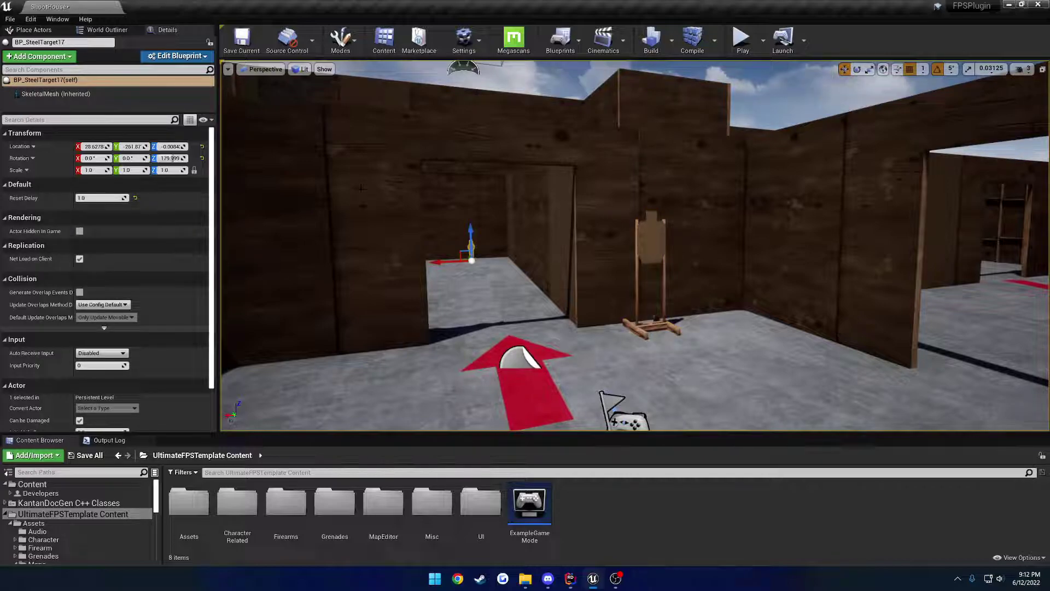
left_click(55, 93)
left_click(133, 405)
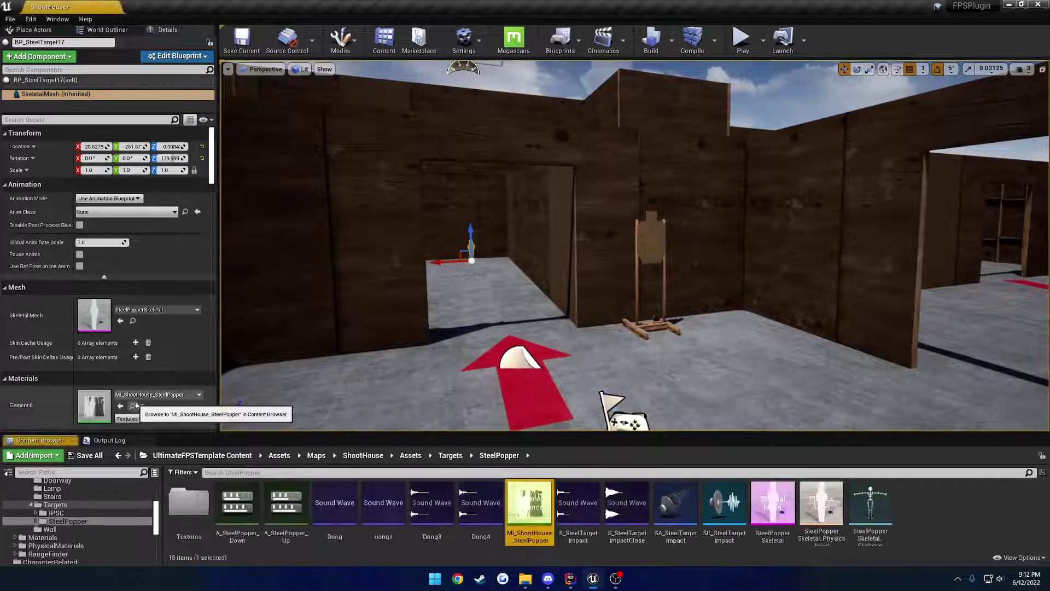
double_click(528, 503)
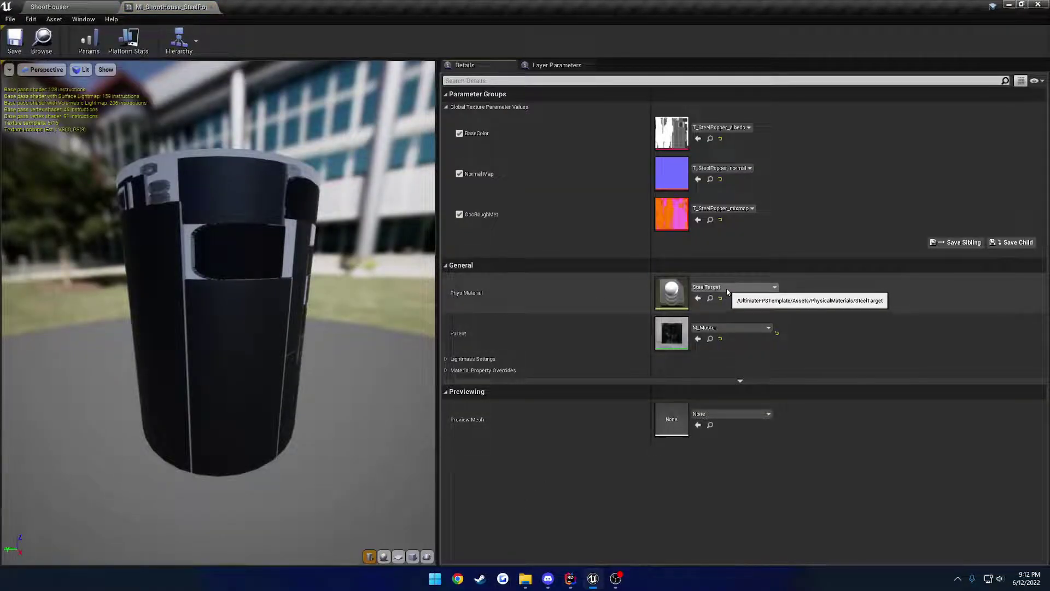
Locate the SteelTarget physical material assigned to the material instance and open it to review its properties
left_click(710, 298)
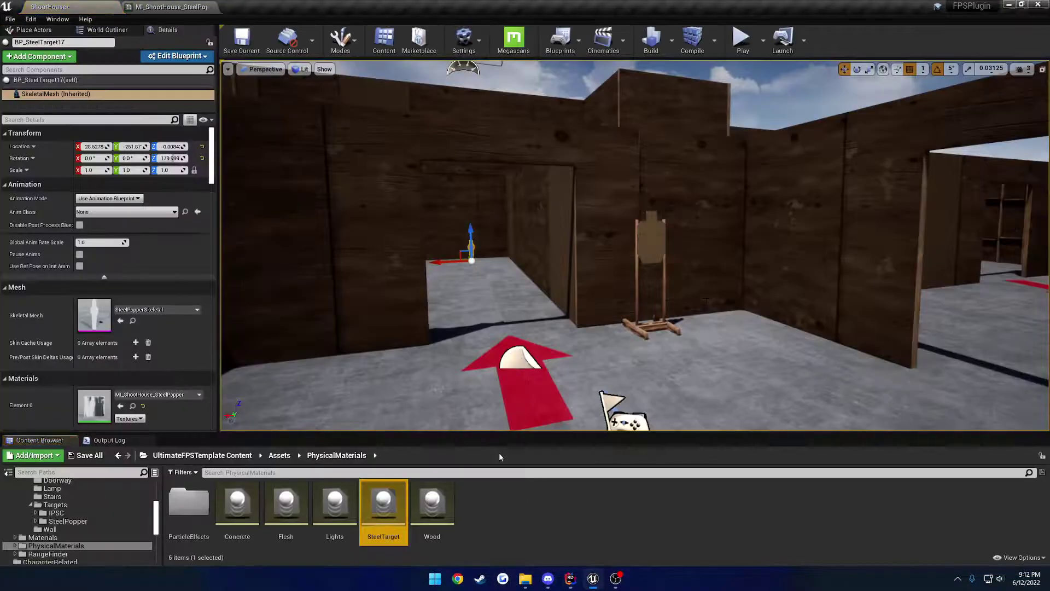
double_click(384, 506)
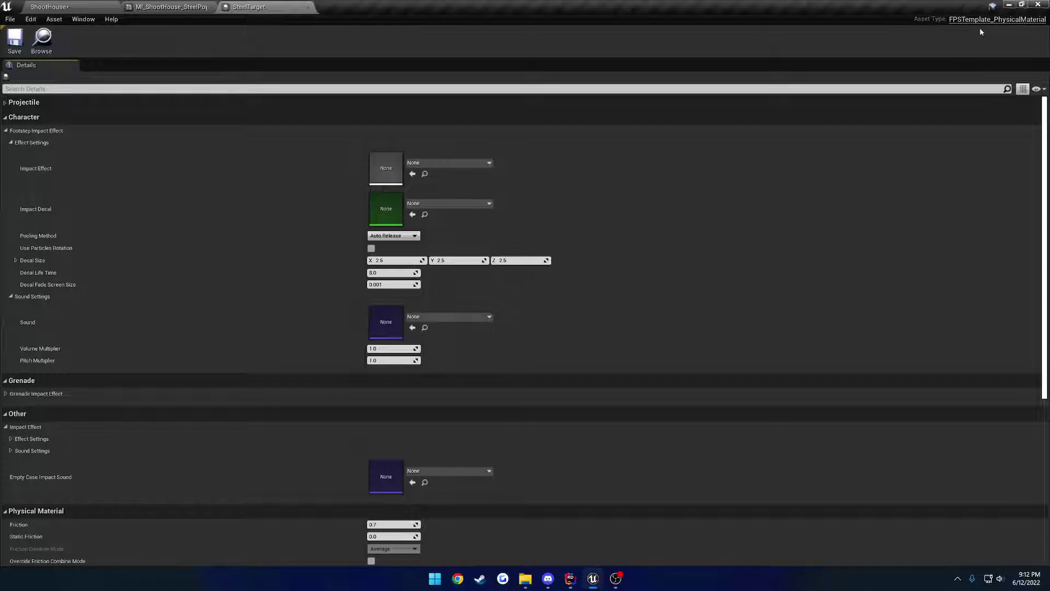
scroll(590, 295, "down", 5)
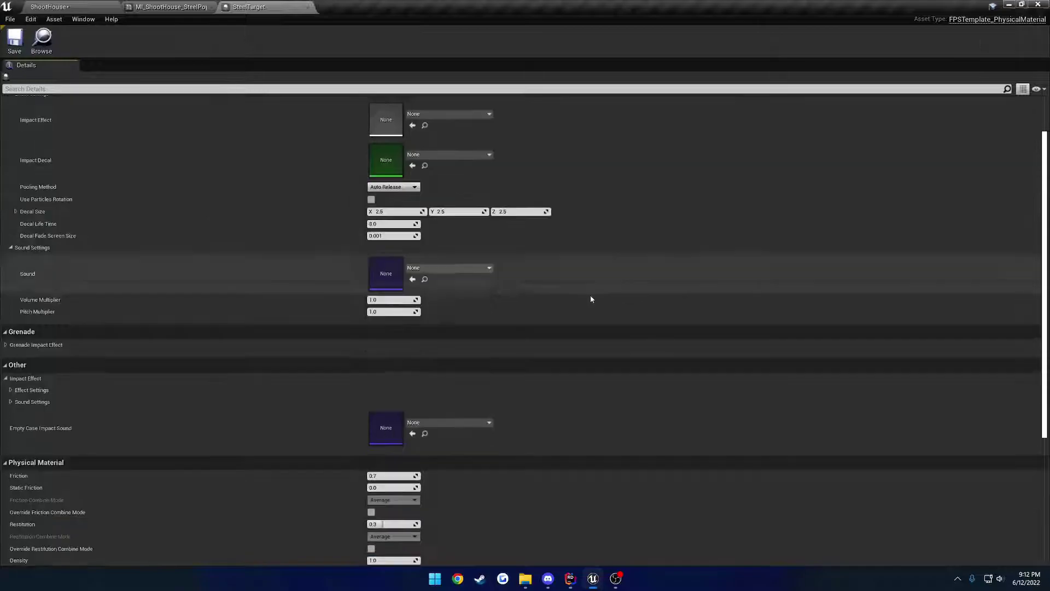
scroll(246, 405, "up", 5)
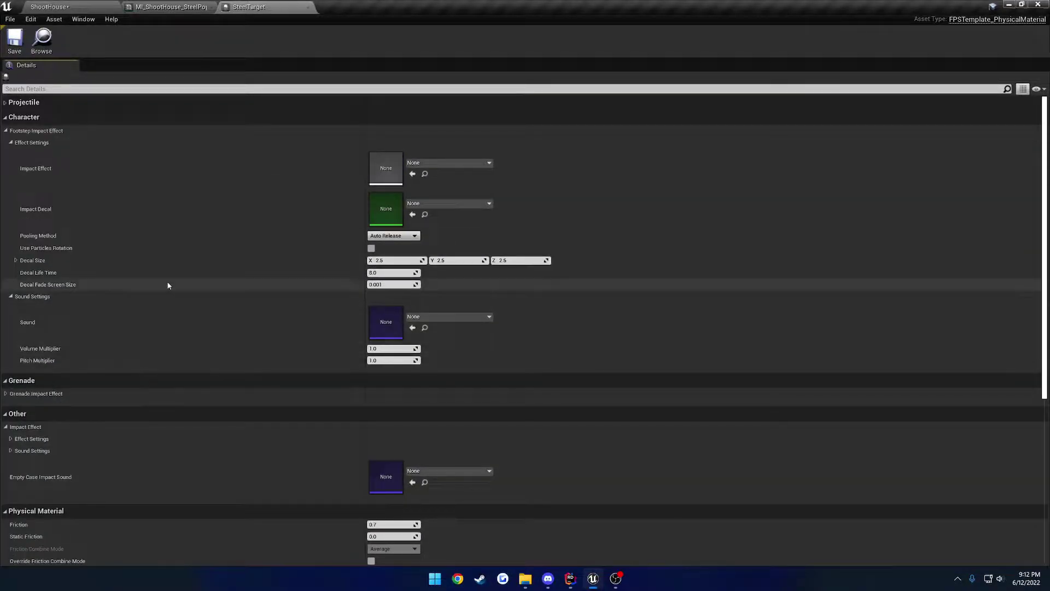
Collapse the Character, Grenade, Other and Physical Material categories and check the Surface Type choices
left_click(6, 117)
left_click(6, 132)
left_click(6, 147)
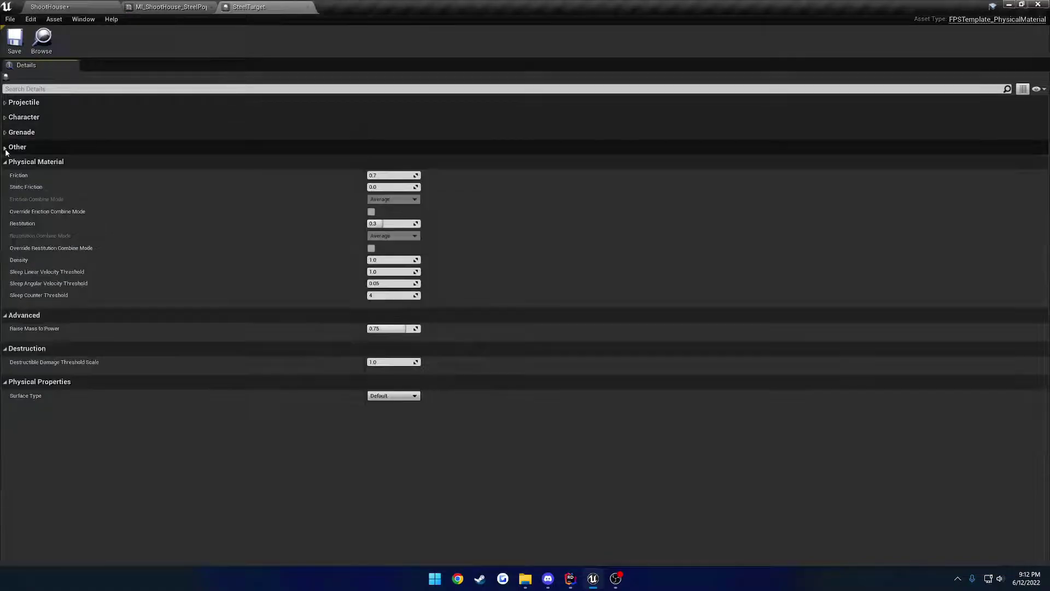
left_click(5, 162)
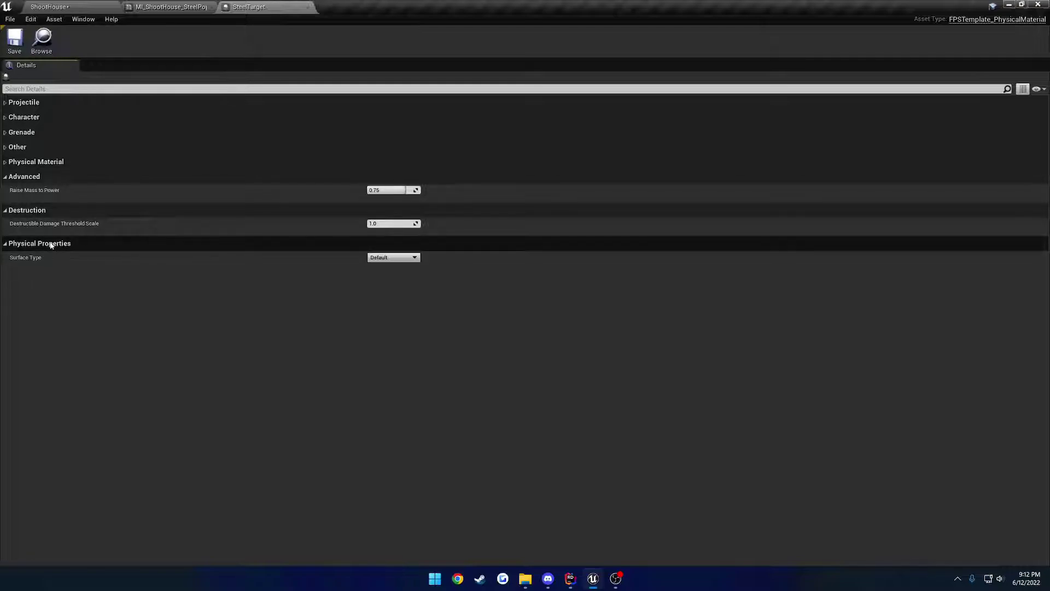
left_click(412, 260)
left_click(413, 260)
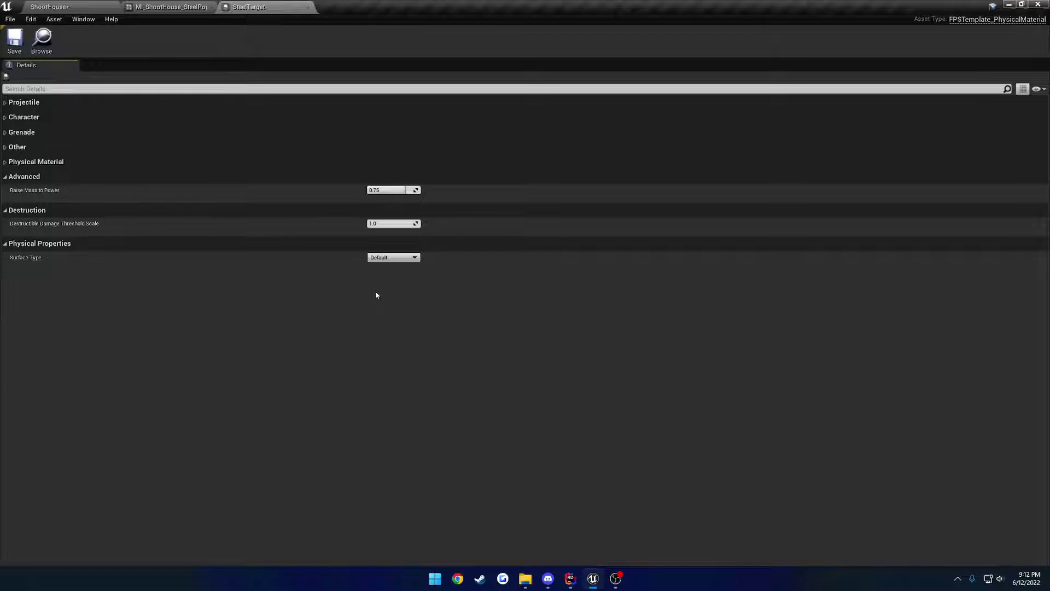
Expand the effect and sound settings of Projectile Impact Effects, leaving the Character category collapsed
left_click(34, 102)
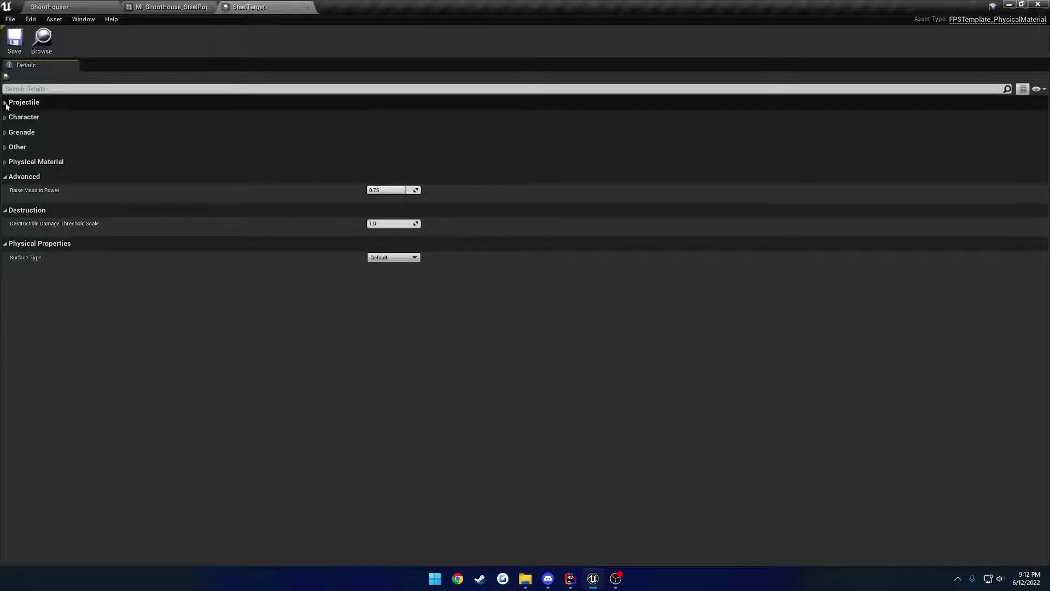
left_click(7, 116)
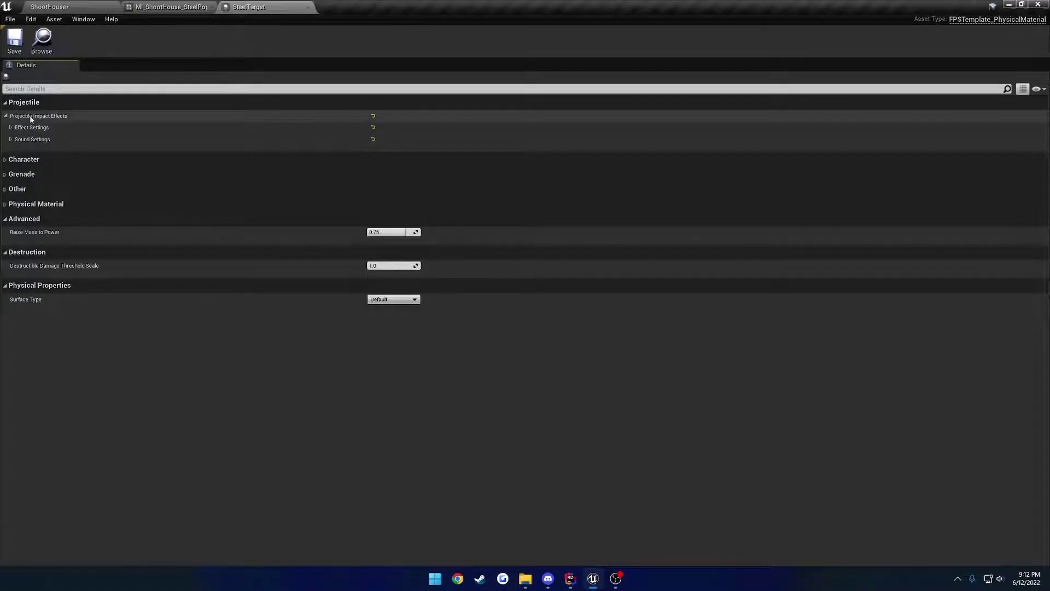
left_click(8, 162)
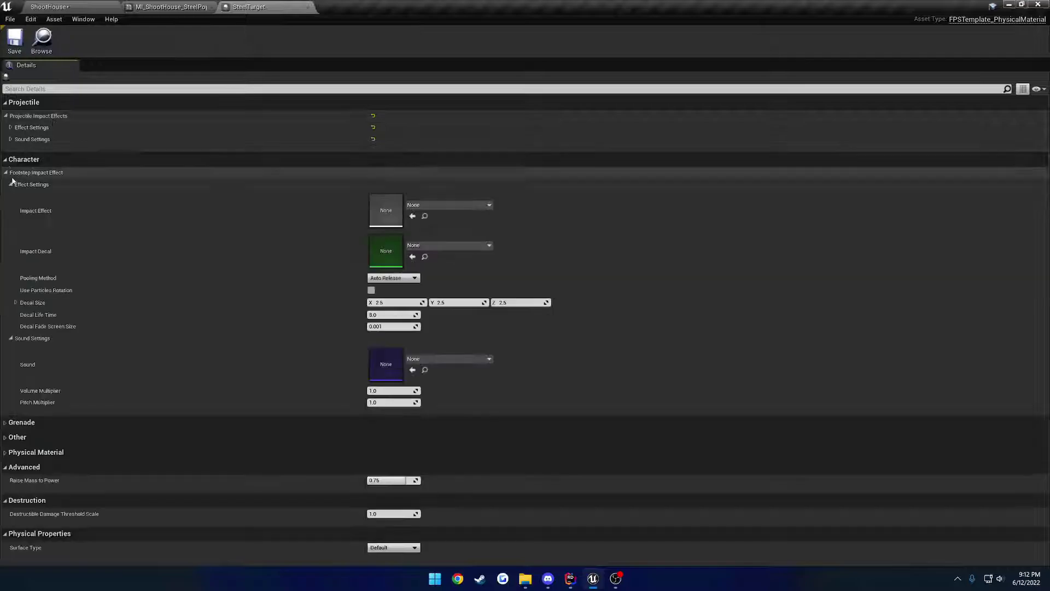
left_click(8, 174)
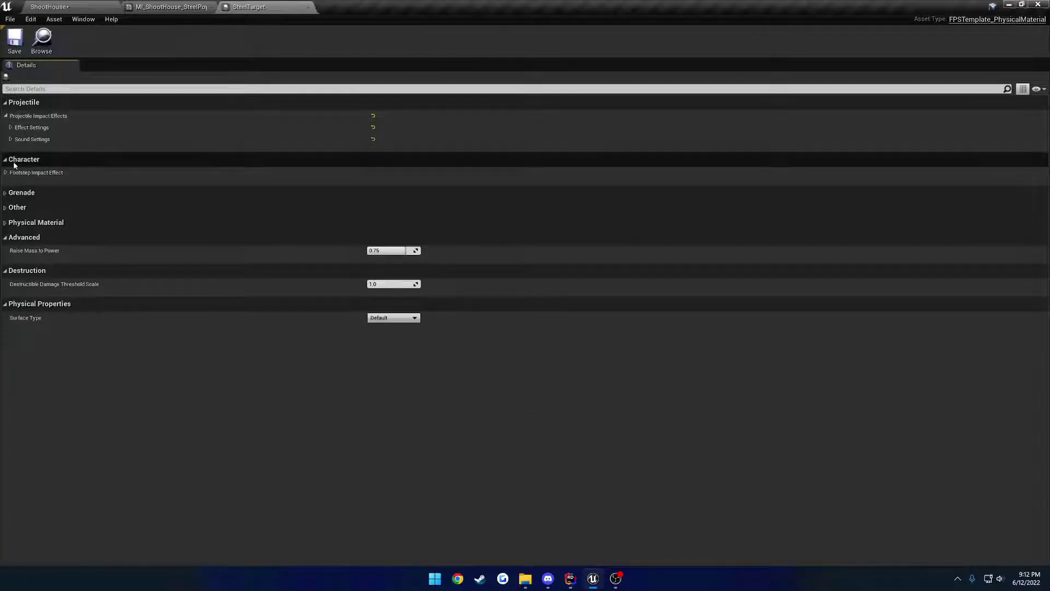
left_click(7, 160)
left_click(11, 139)
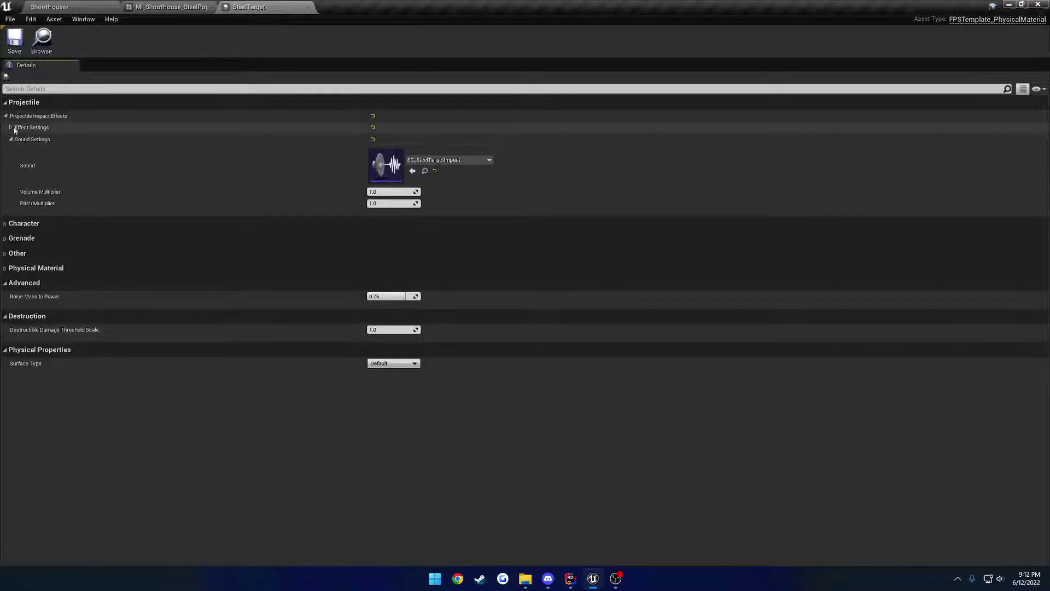
left_click(11, 128)
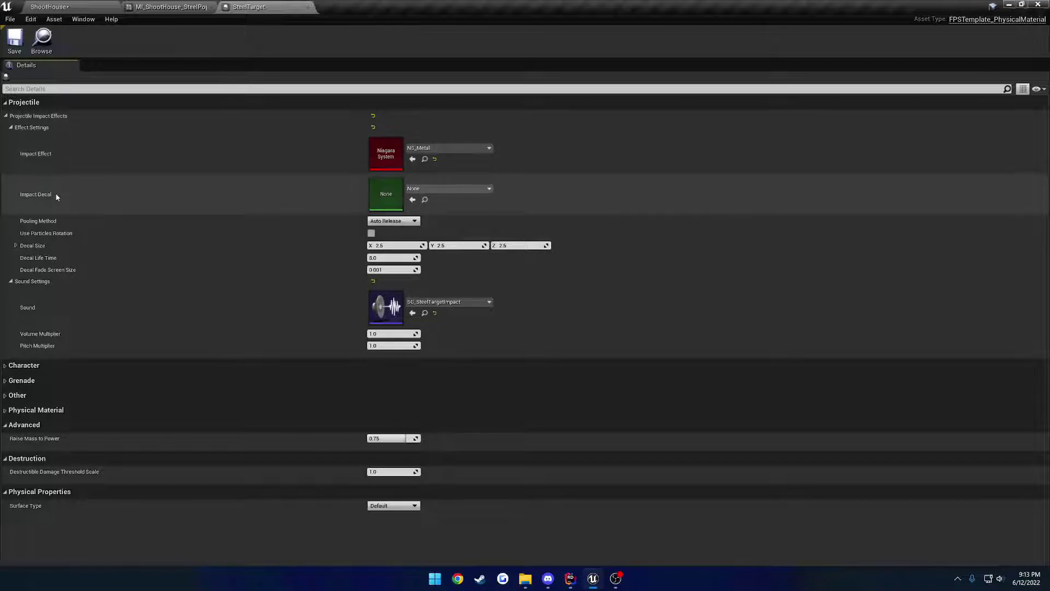
Review the materials available for the projectile Impact Decal and the X, Y and Z components of Decal Size
left_click(480, 188)
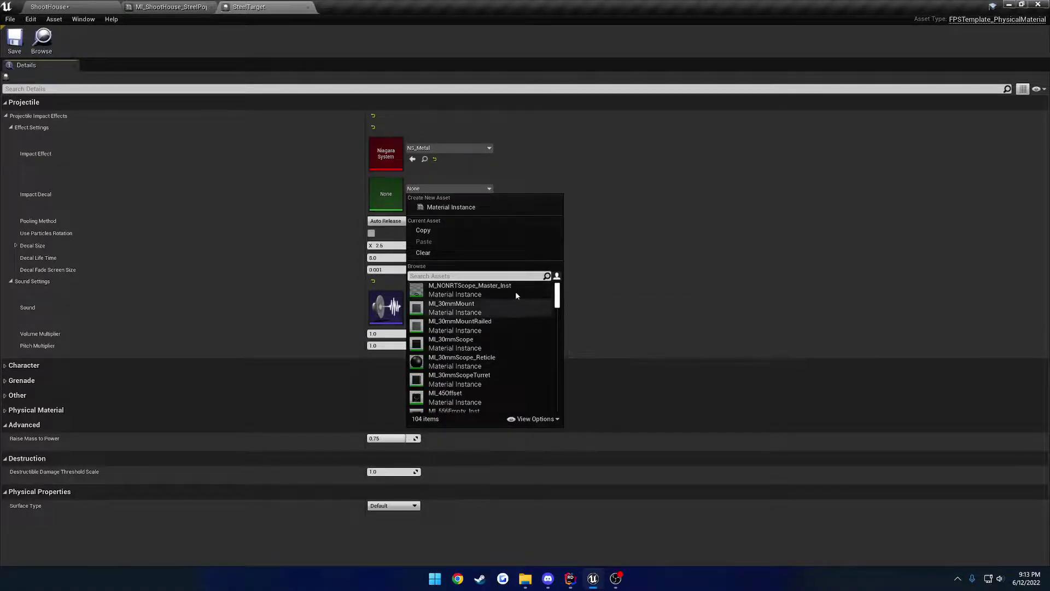
left_click(457, 188)
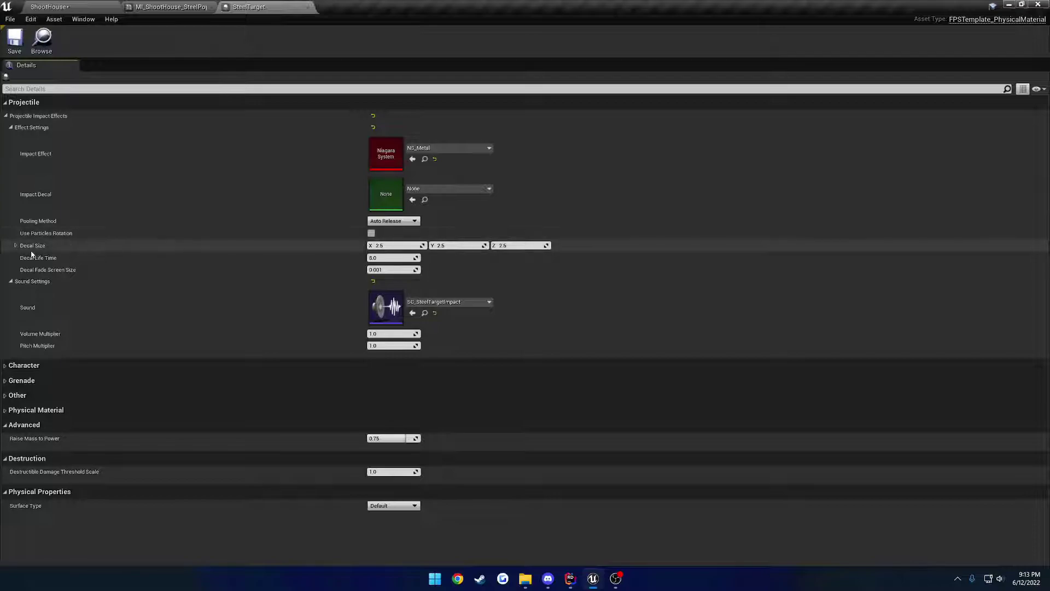
left_click(16, 245)
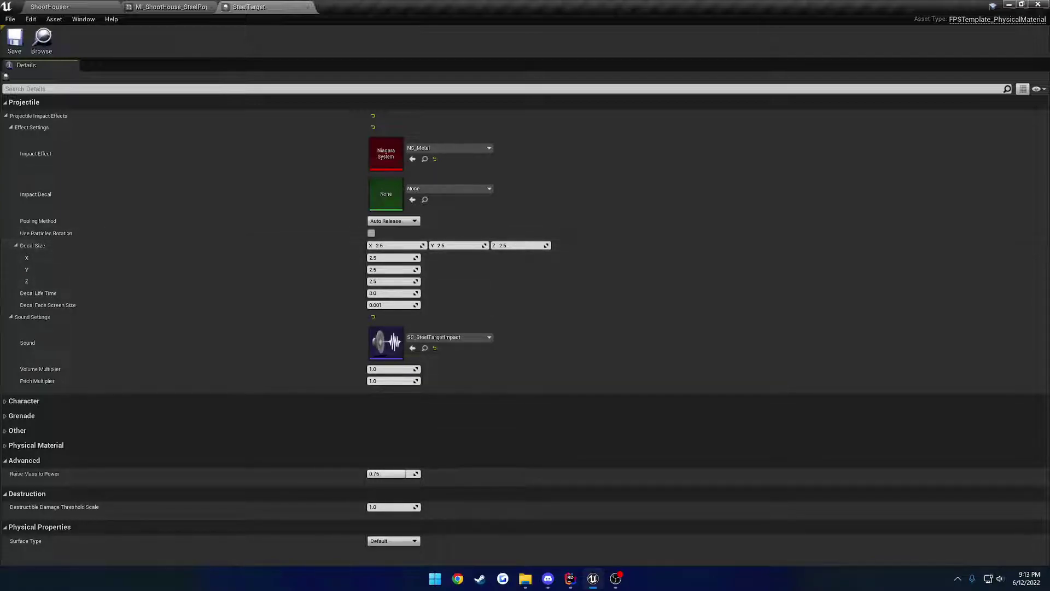
left_click(16, 246)
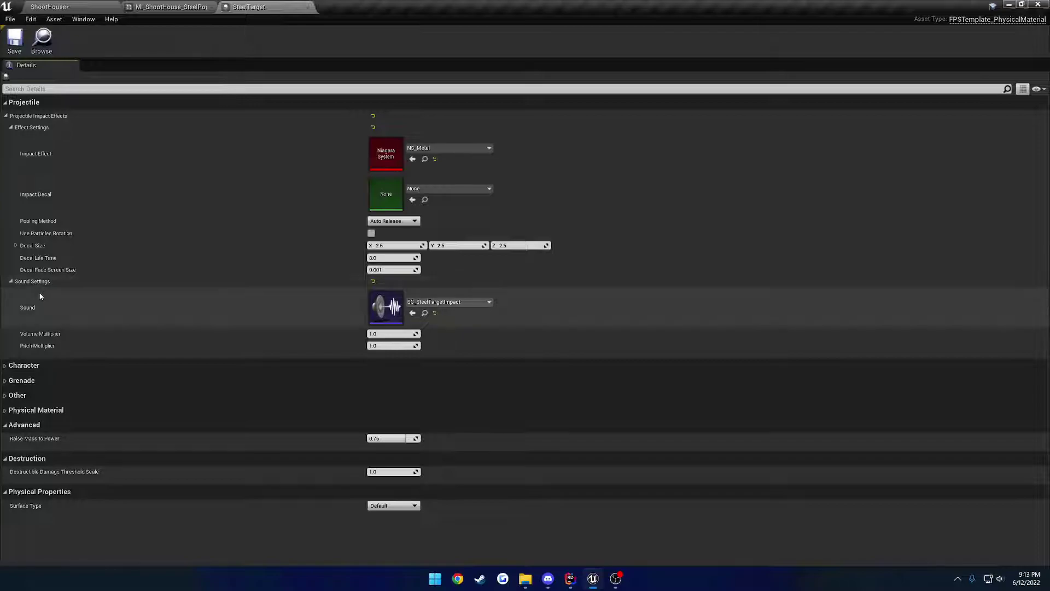
Play-test the ShootHouse level, shoot the steel popper from afar and up close, and end the play session
left_click(77, 3)
left_click(741, 39)
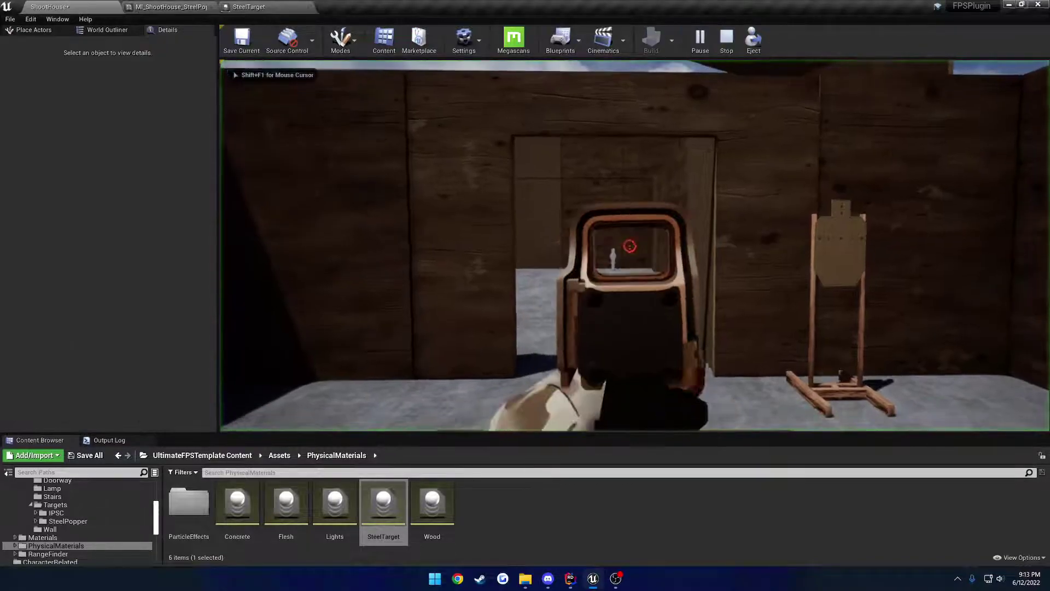
key("w")
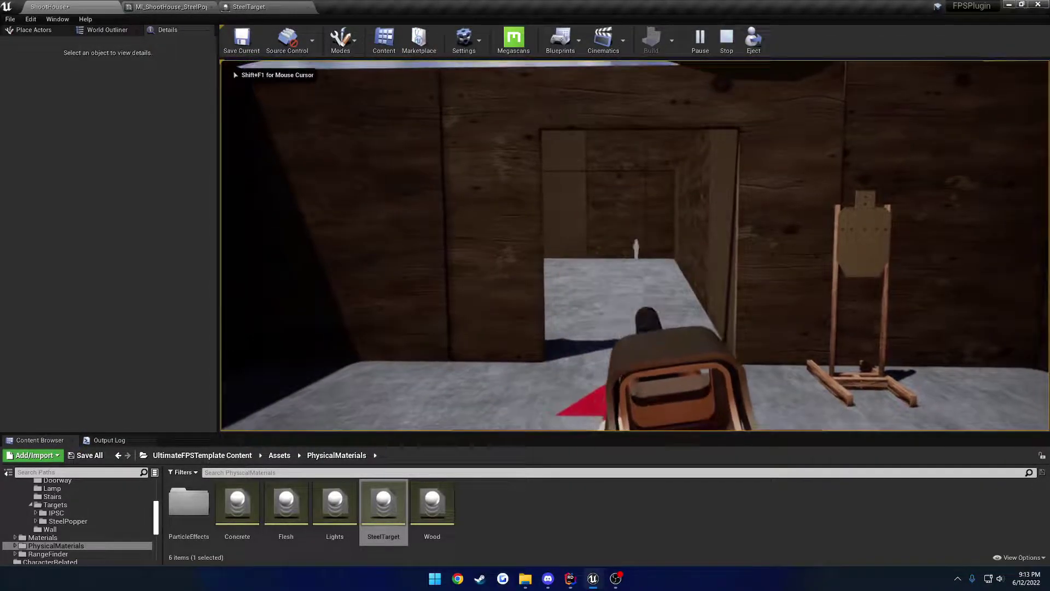
left_click(634, 245)
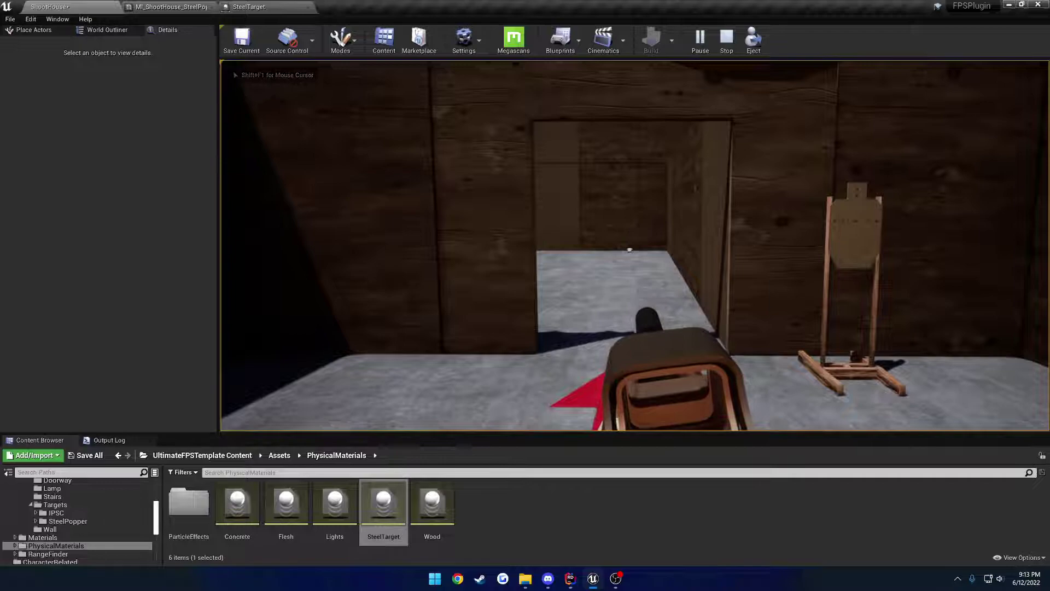
key("w")
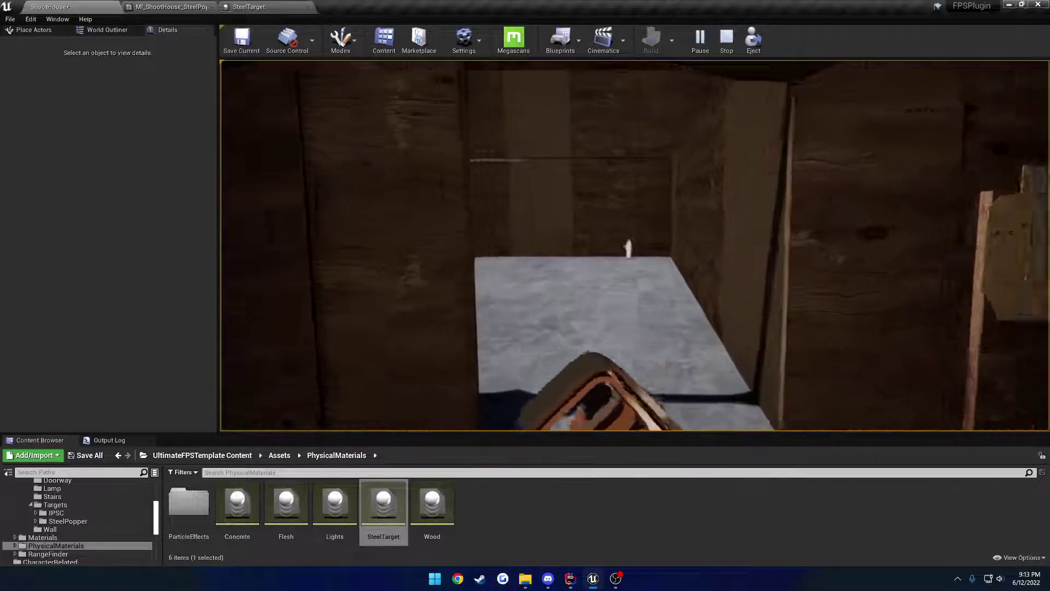
key("w")
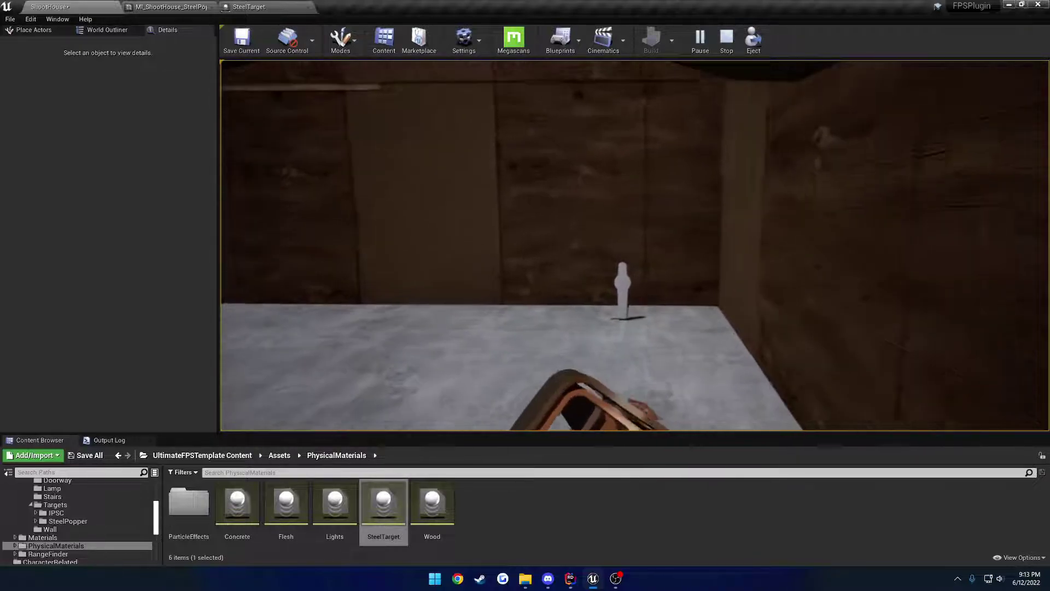
left_click(635, 245)
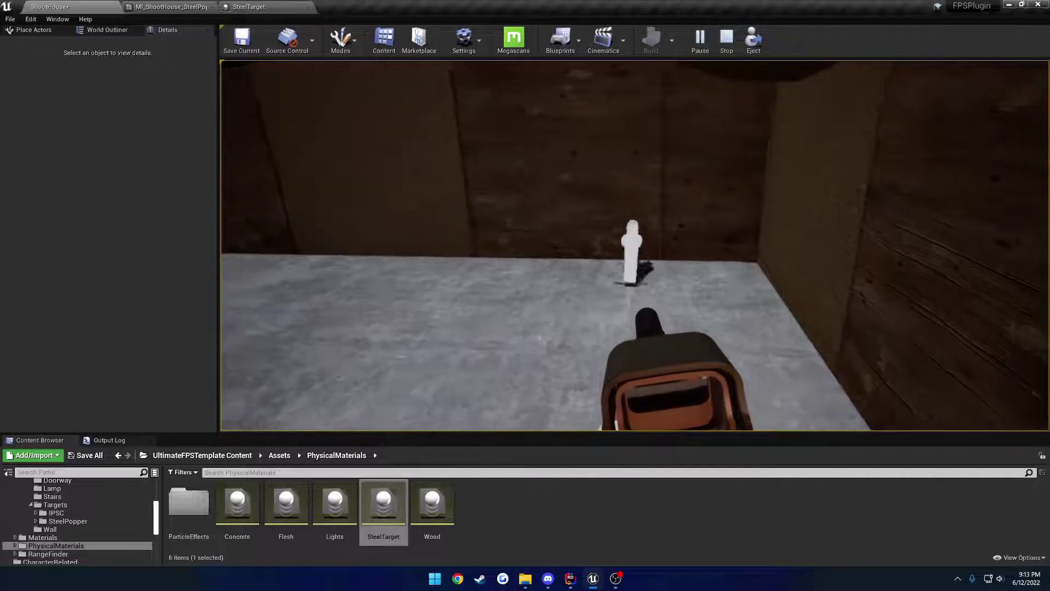
key("Escape")
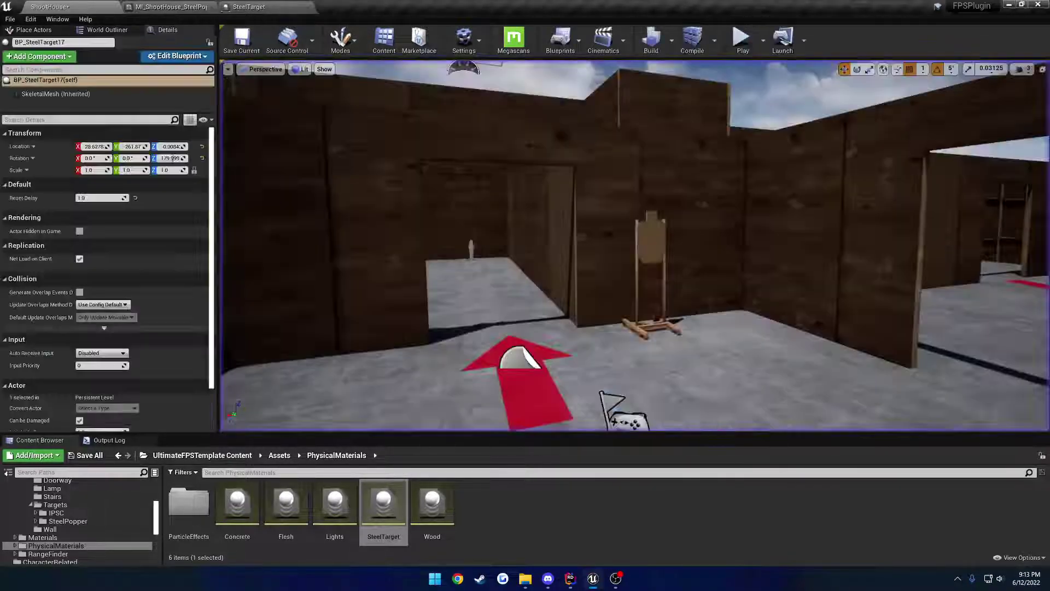
Return to the ShootHouse level and open the BP_556 projectile blueprint from inside the template's Firearms folder
left_click(254, 5)
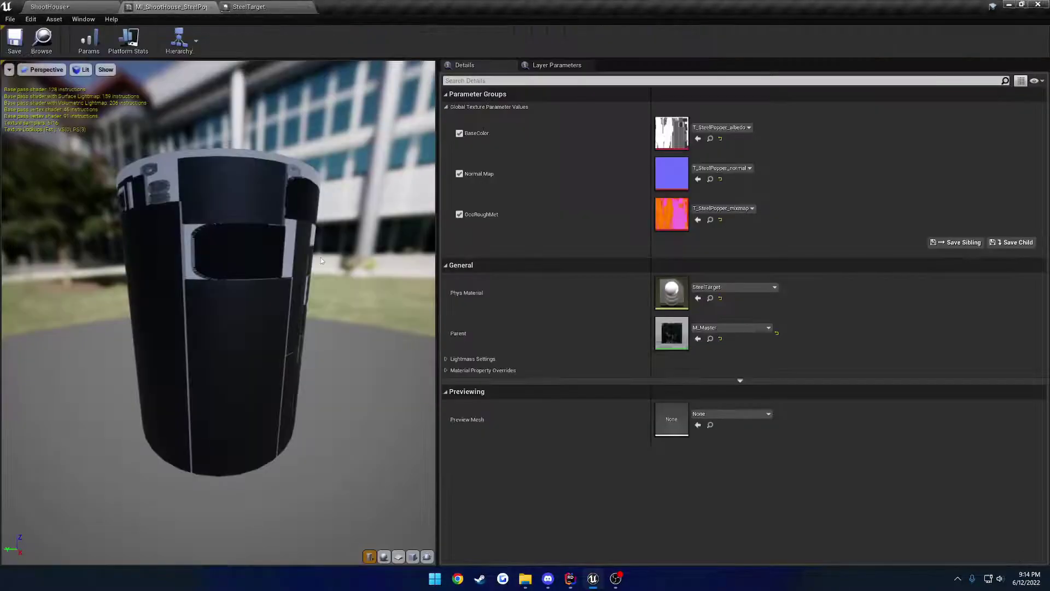
left_click(256, 6)
left_click(71, 7)
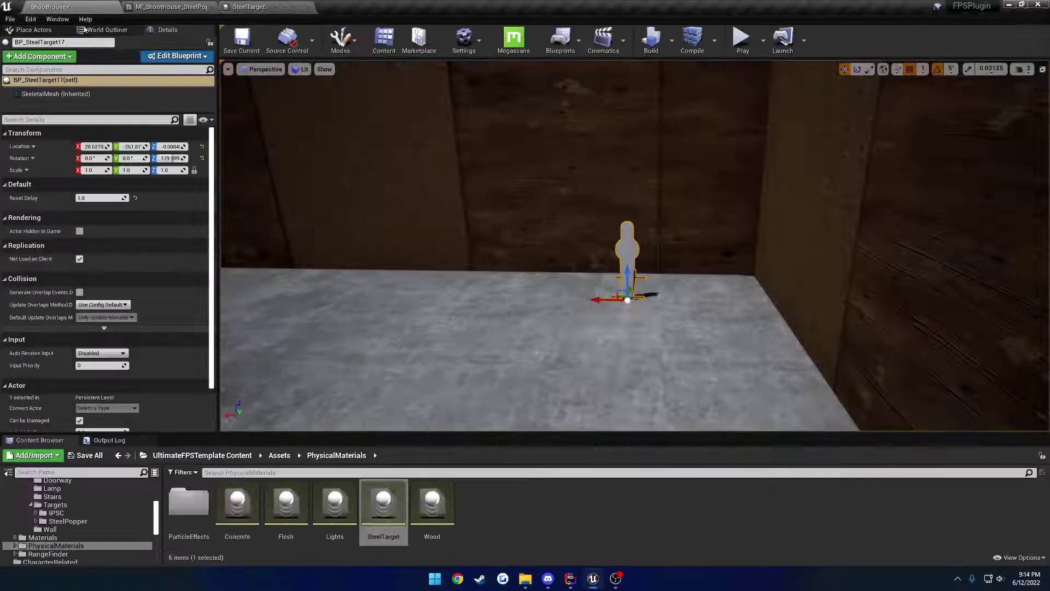
left_click(203, 455)
left_click(290, 502)
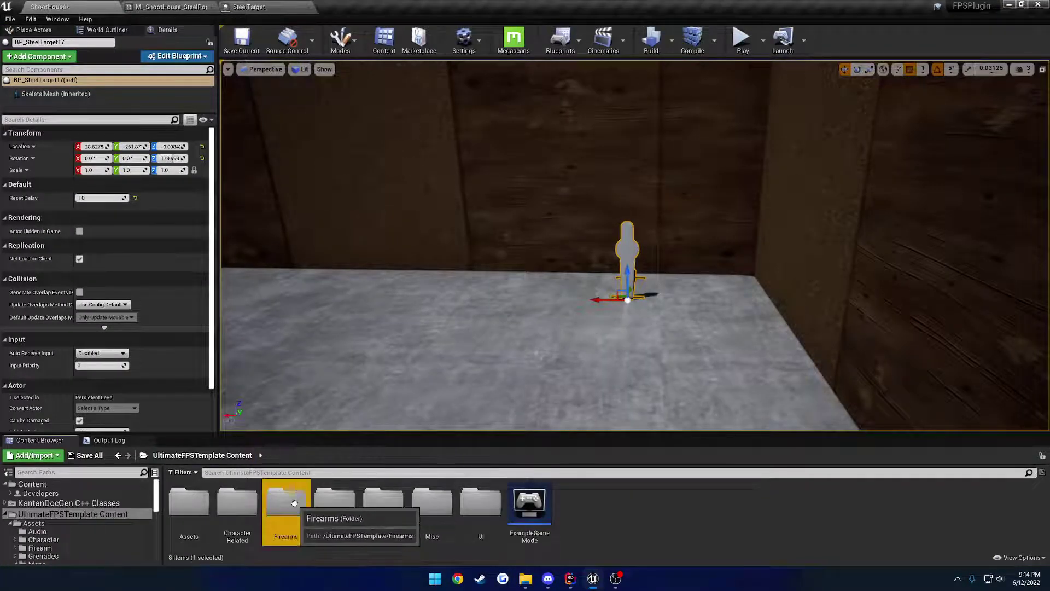
double_click(295, 502)
double_click(383, 502)
double_click(189, 502)
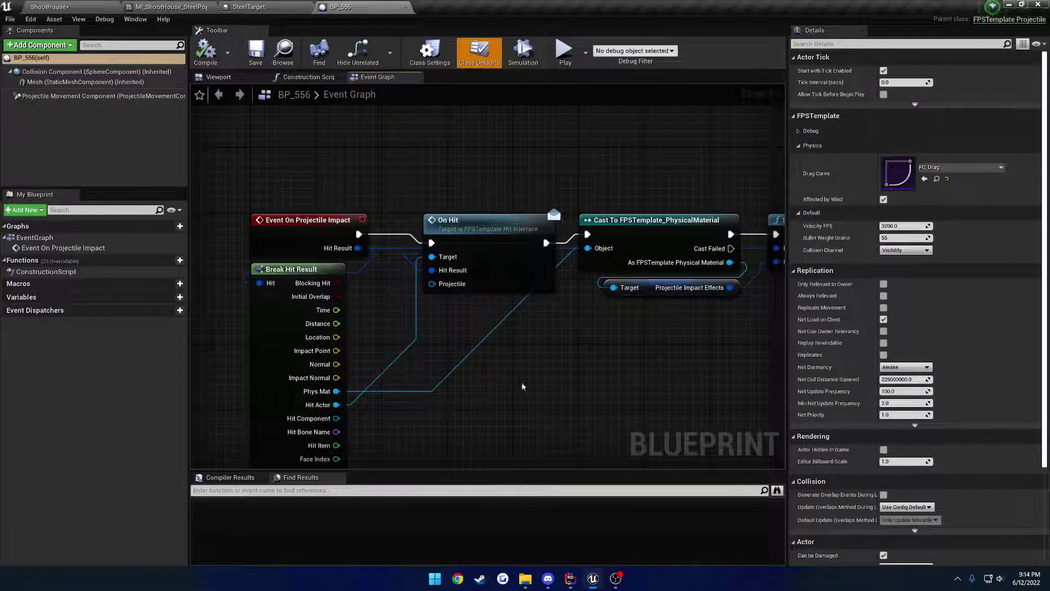
Examine BP_556's projectile impact logic from the hit result's Phys Mat through the FPSTemplate_PhysicalMaterial cast to Spawn Impact Effect Sound Delayed
right_click_drag(521, 383, 485, 373)
left_click_drag(370, 163, 452, 293)
right_click_drag(432, 348, 397, 295)
left_click(416, 271)
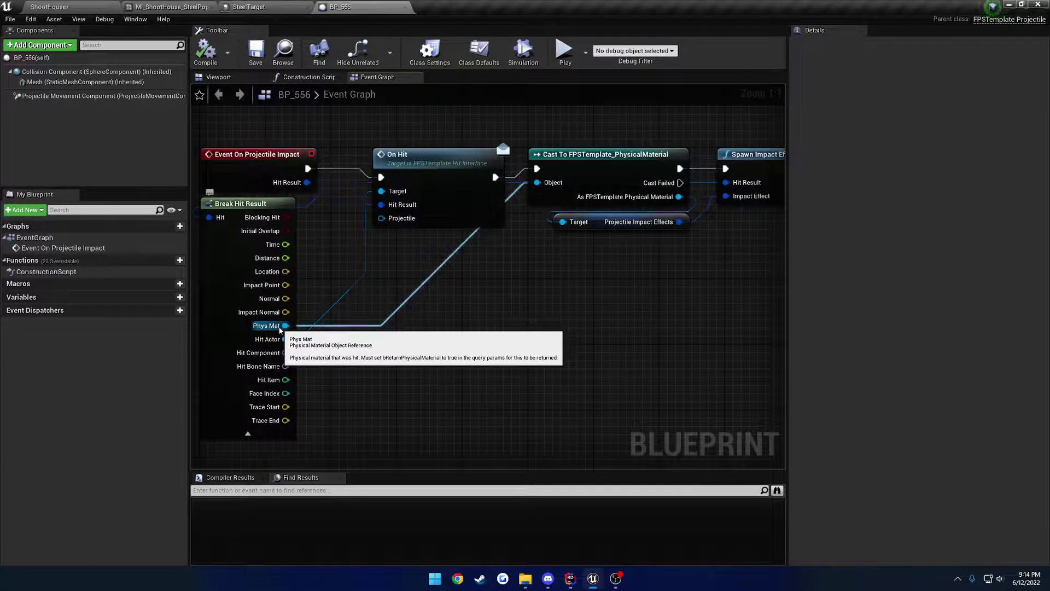
right_click_drag(476, 297, 370, 331)
left_click(520, 204)
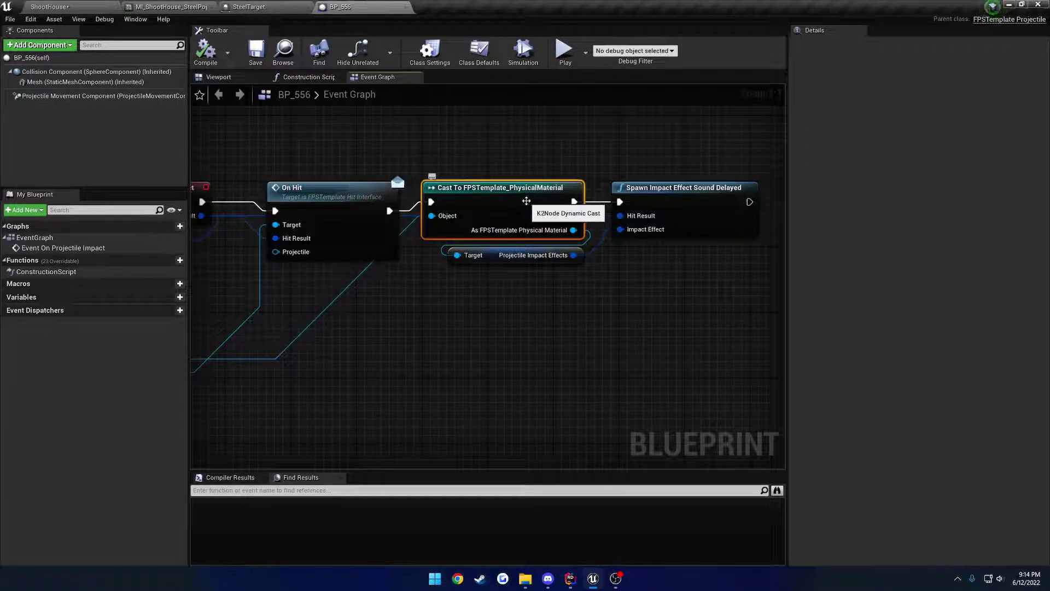
right_click_drag(526, 201, 381, 207)
left_click(493, 201)
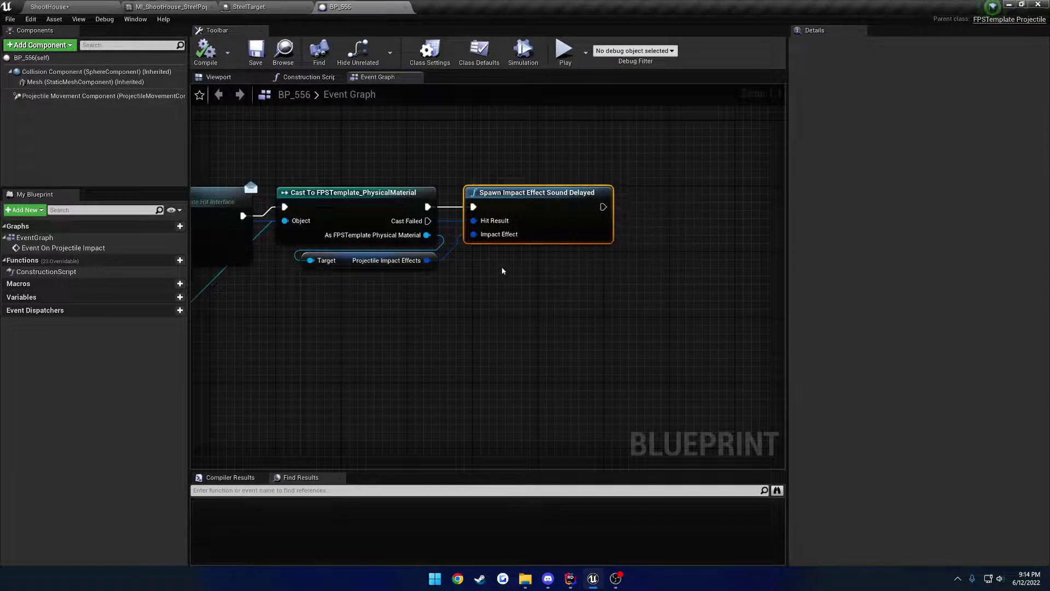
Add a Spawn Impact Effect node below Spawn Impact Effect Sound Delayed for comparison, and delete it again
right_click_drag(504, 277, 502, 276)
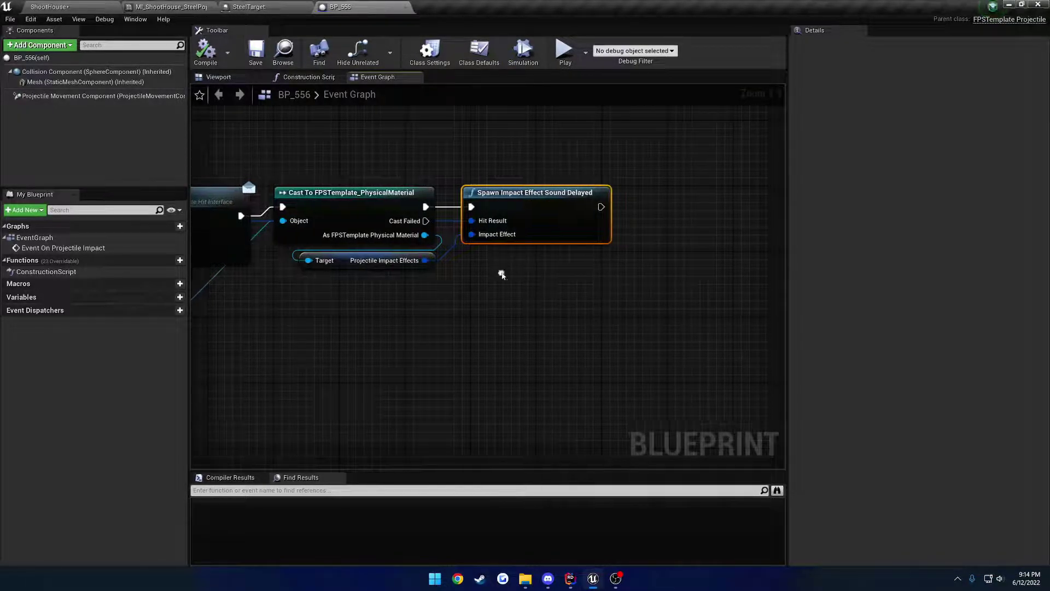
type("spawnimpac")
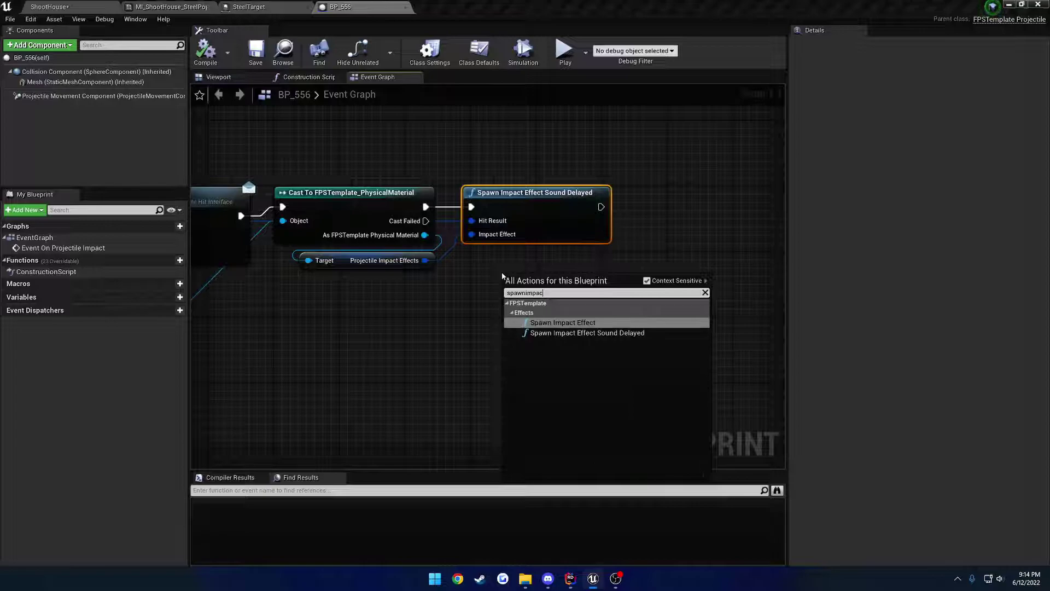
key("Return")
left_click_drag(536, 290, 505, 262)
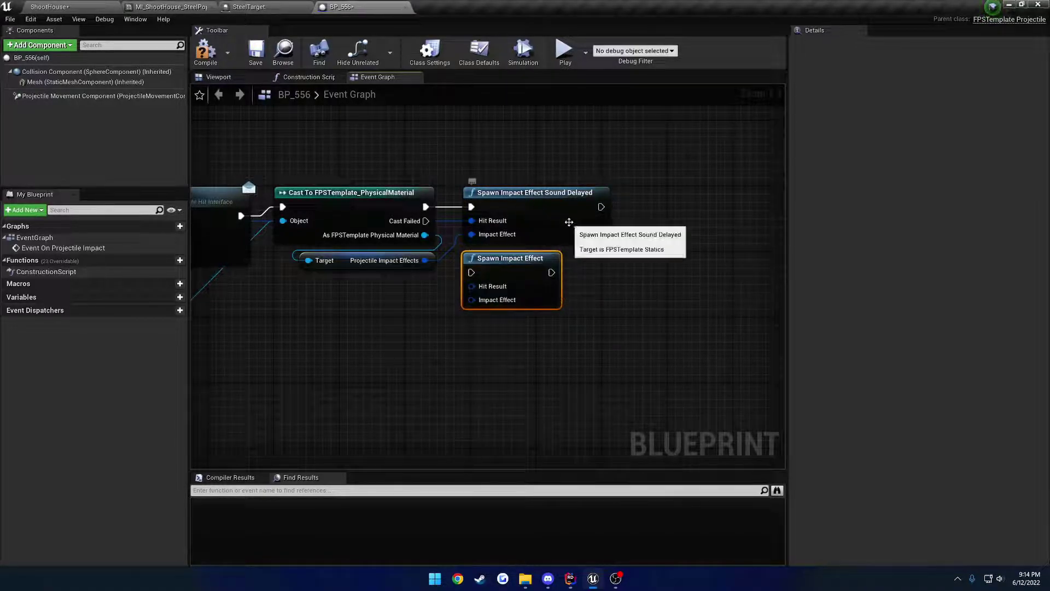
key("Delete")
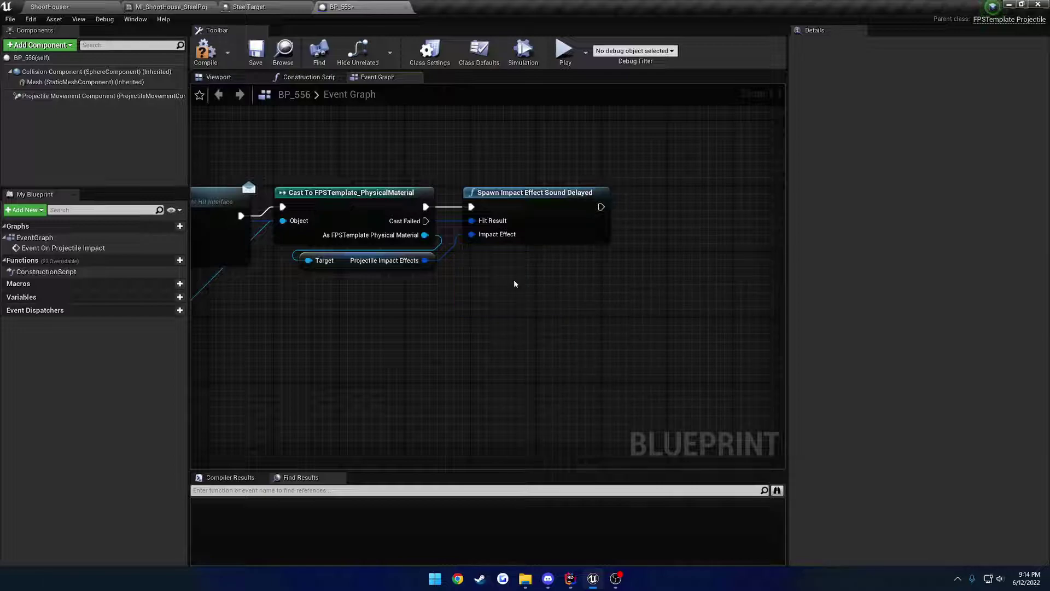
Look up the impact variables offered by the cast's As FPSTemplate Physical Material output, without adding one
right_click_drag(457, 268, 514, 272)
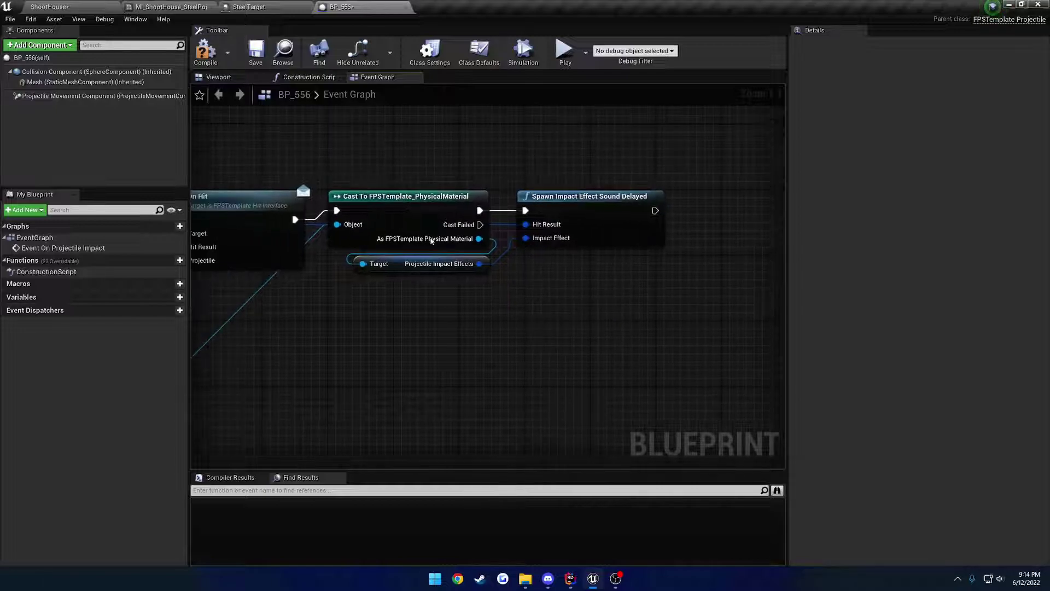
left_click(438, 226)
right_click_drag(498, 237, 583, 210)
left_click_drag(565, 212, 440, 304)
type("impact")
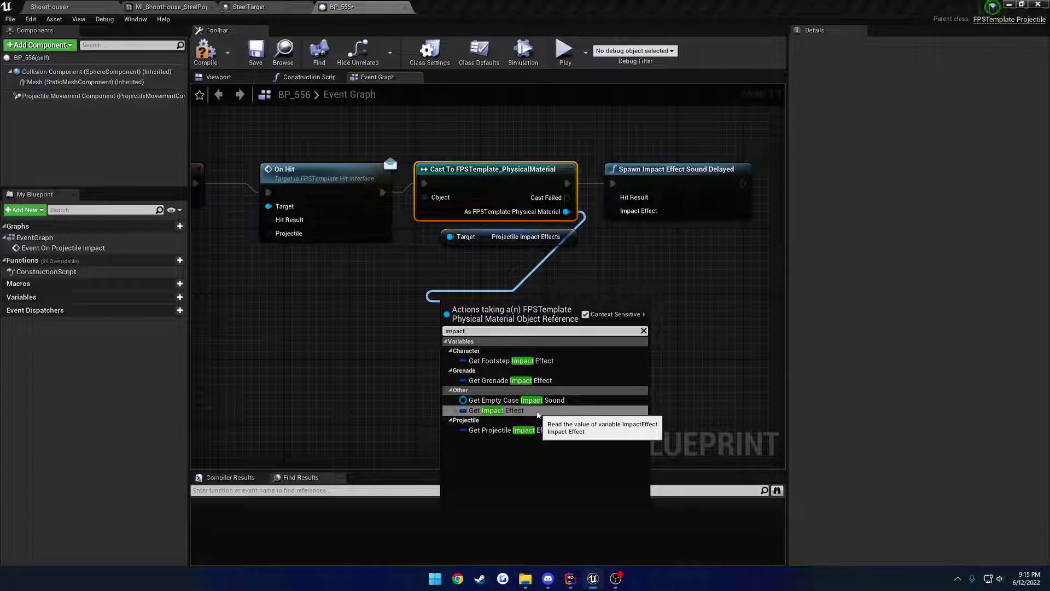
left_click(575, 273)
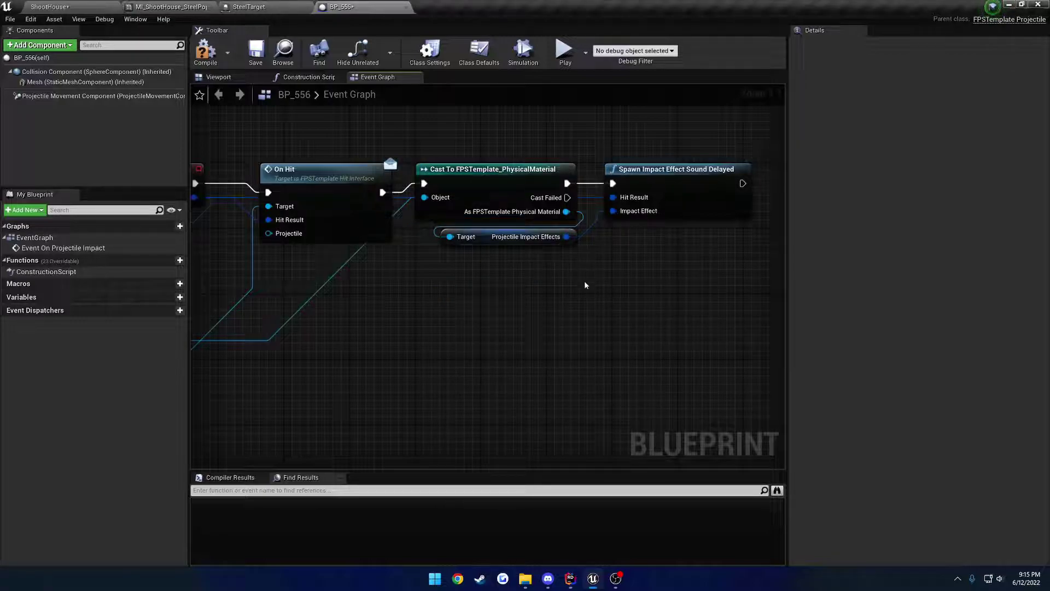
Trace the hit result's Phys Mat into the physical material cast and compare it with SteelTarget's projectile impact settings
right_click_drag(585, 284, 629, 302)
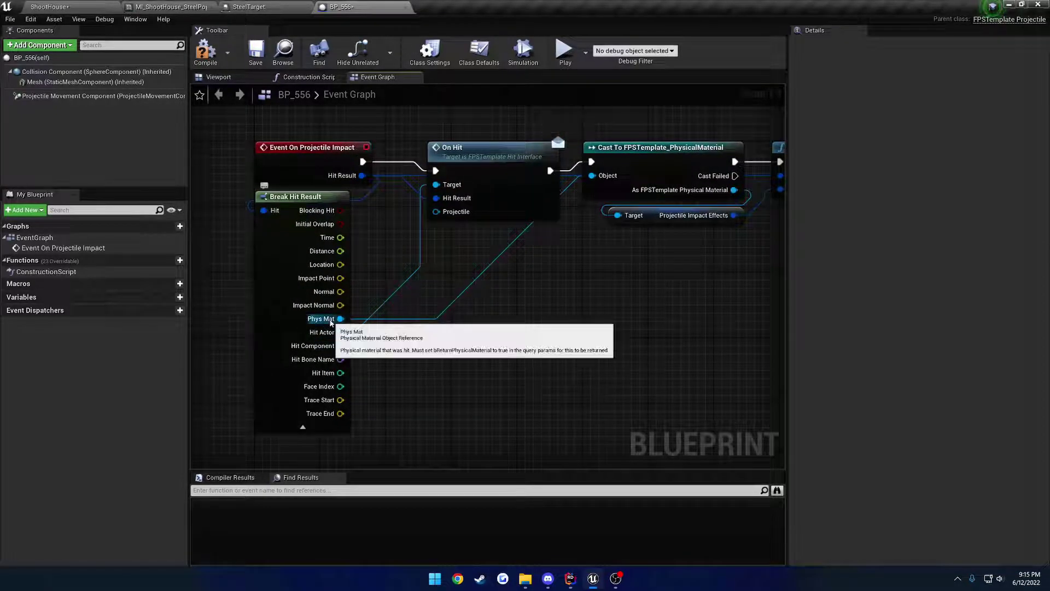
right_click_drag(528, 317, 305, 369)
left_click(447, 221)
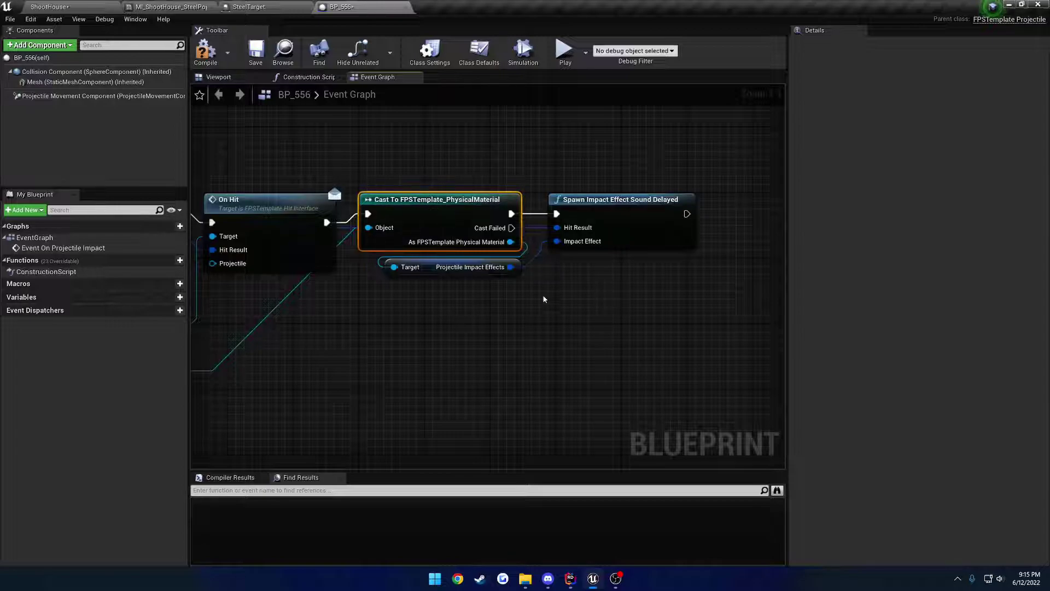
left_click_drag(508, 242, 427, 330)
left_click(385, 337)
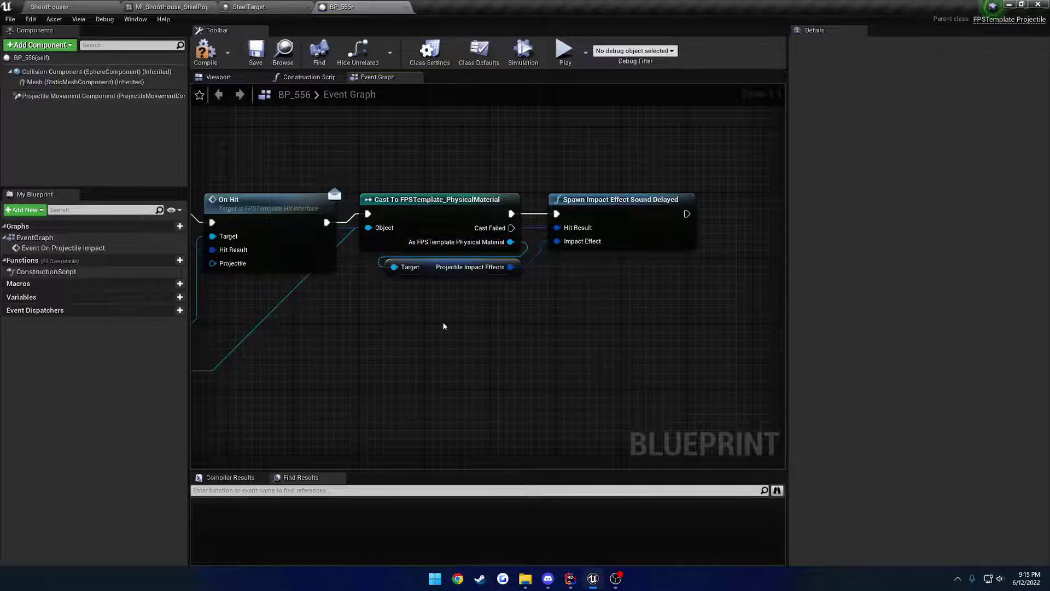
left_click(248, 7)
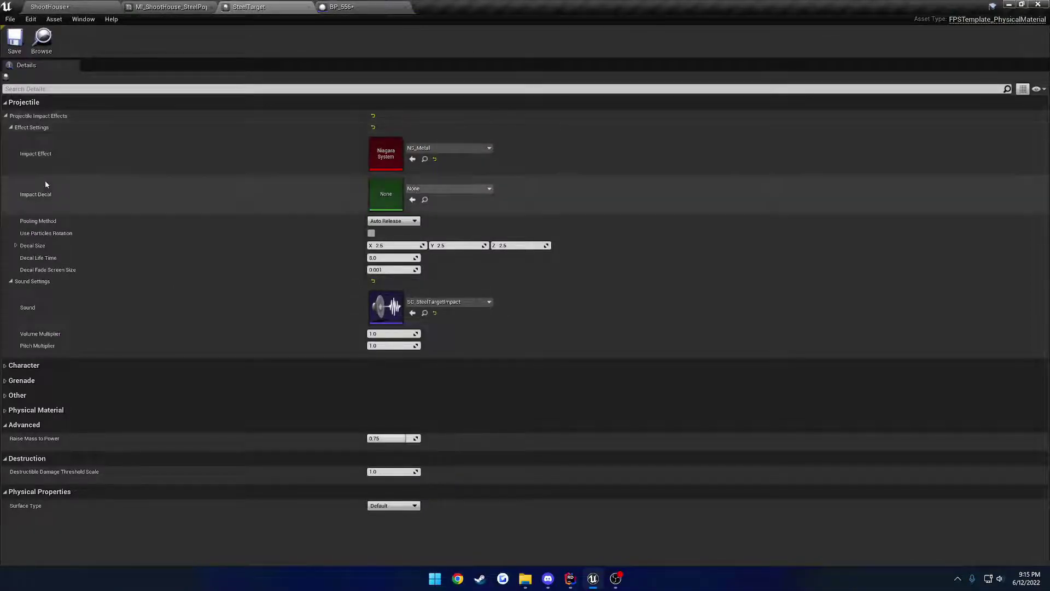
left_click(343, 6)
Add a Spawn Impact Effect node and connect it to Cast Failed, the event's Hit Result and Projectile Impact Effects
left_click(581, 230)
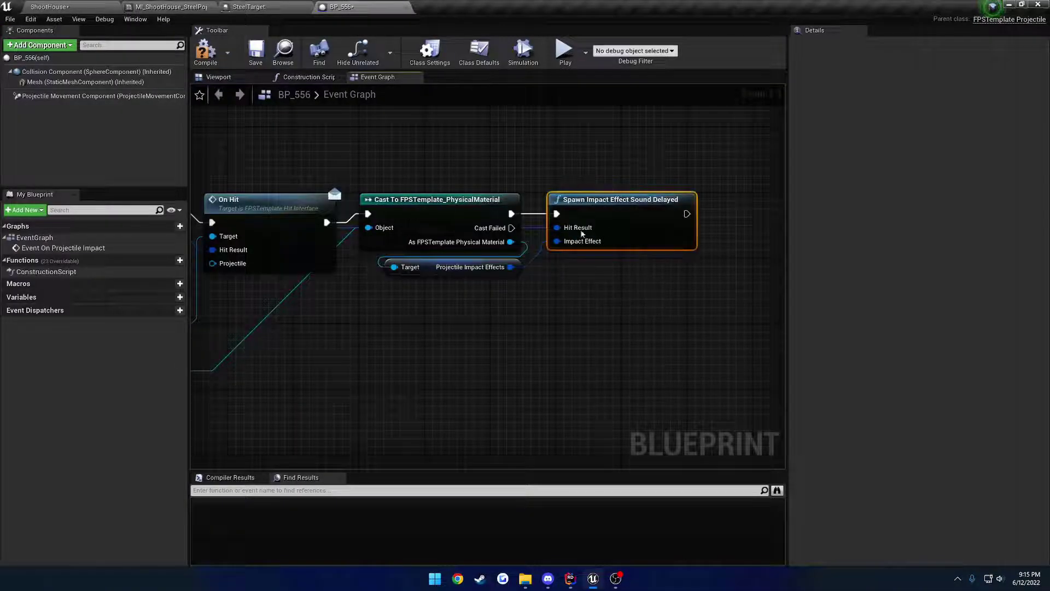
right_click(580, 276)
type("spawn imp")
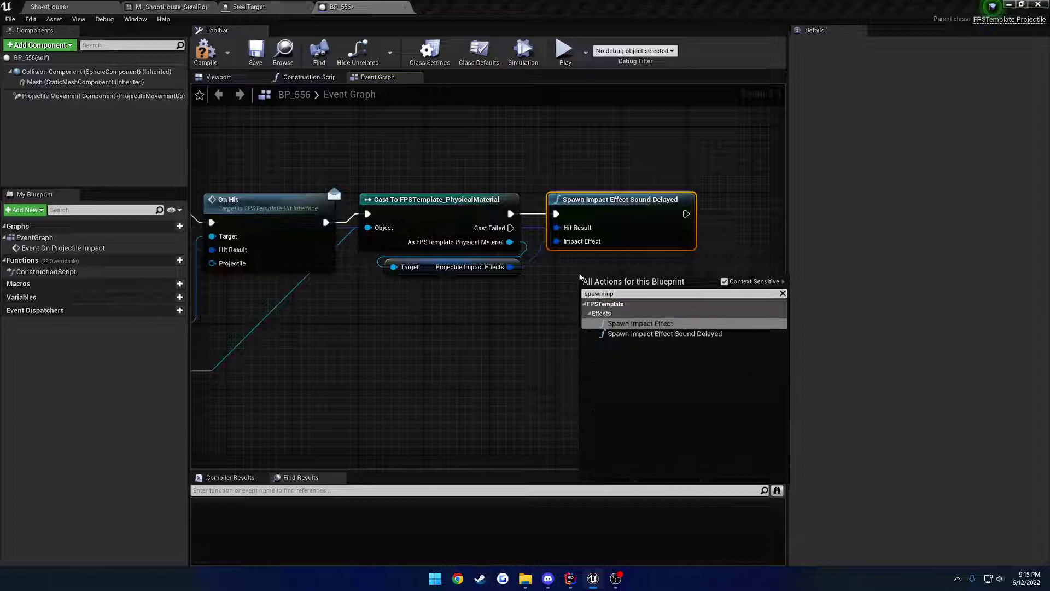
key("Return")
left_click_drag(626, 286, 511, 228)
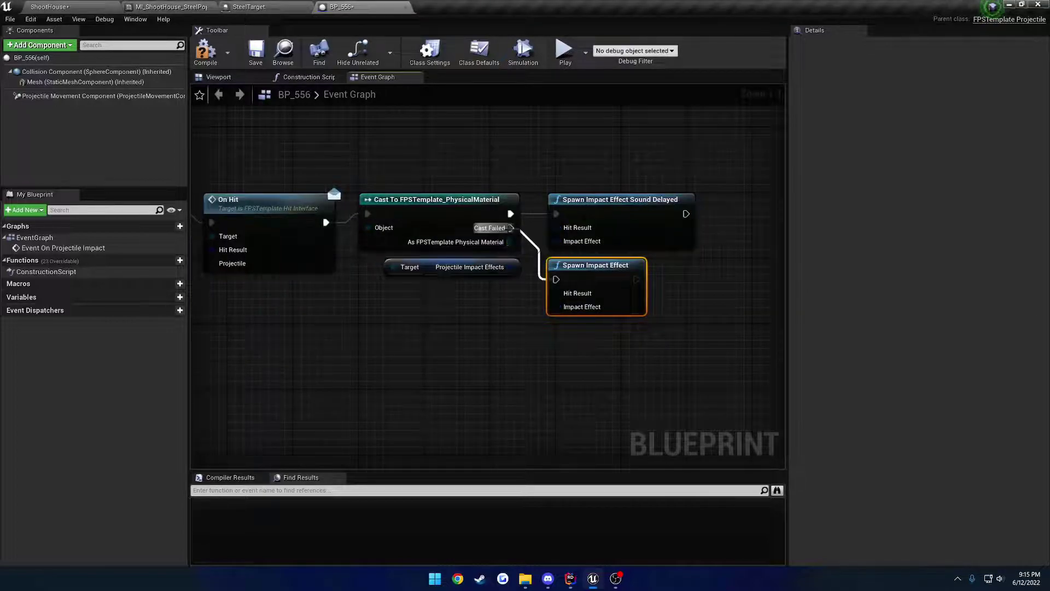
left_click_drag(556, 293, 452, 228)
right_click_drag(546, 257, 214, 242)
left_click_drag(493, 251, 556, 294)
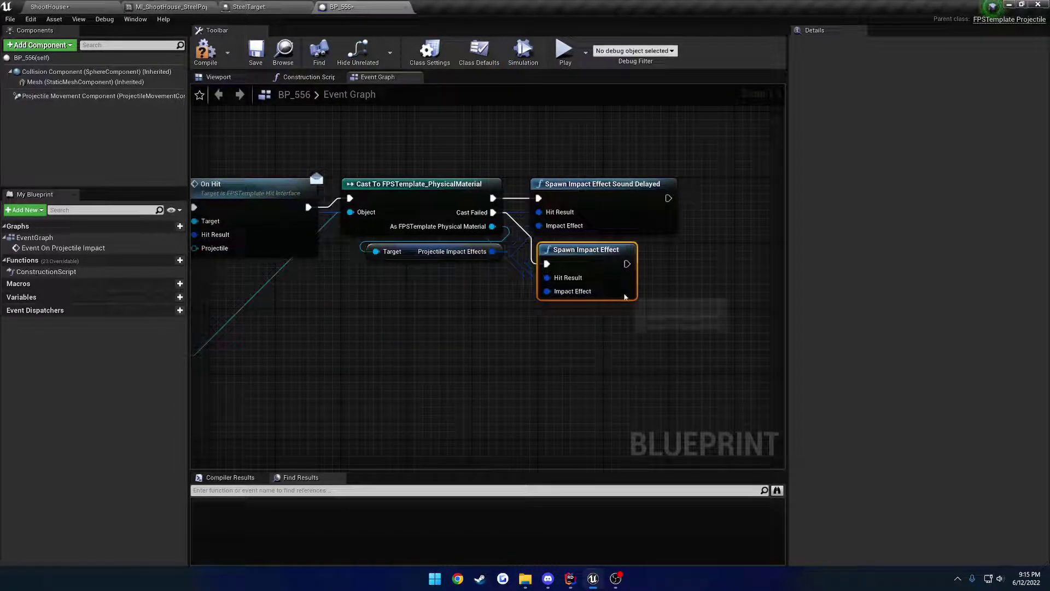
Undo the connections made to the Spawn Impact Effect node
key("ctrl+z")
key("ctrl+z")
key("ctrl+z")
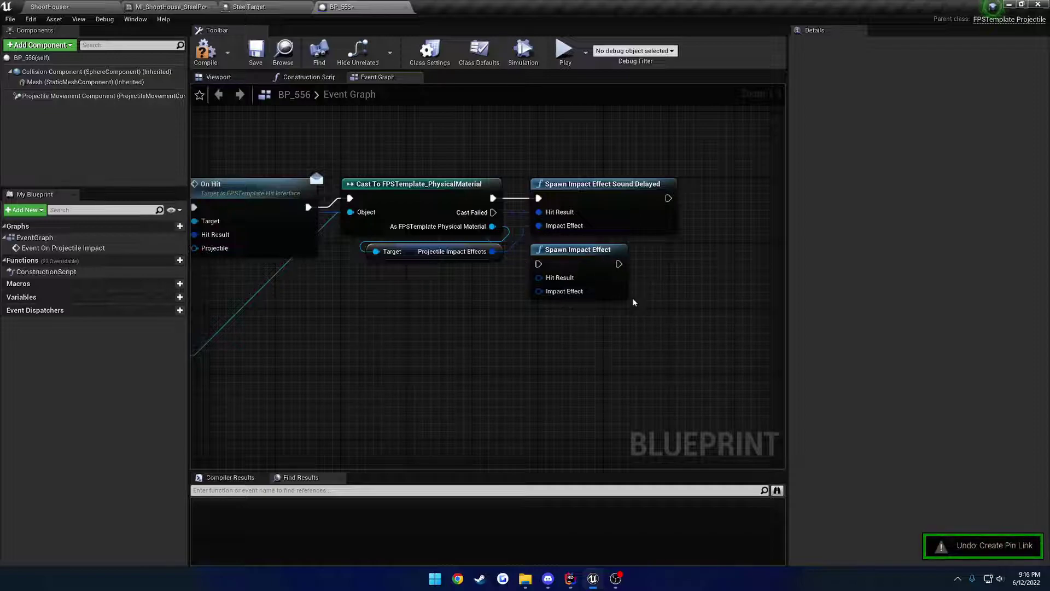
key("ctrl+z")
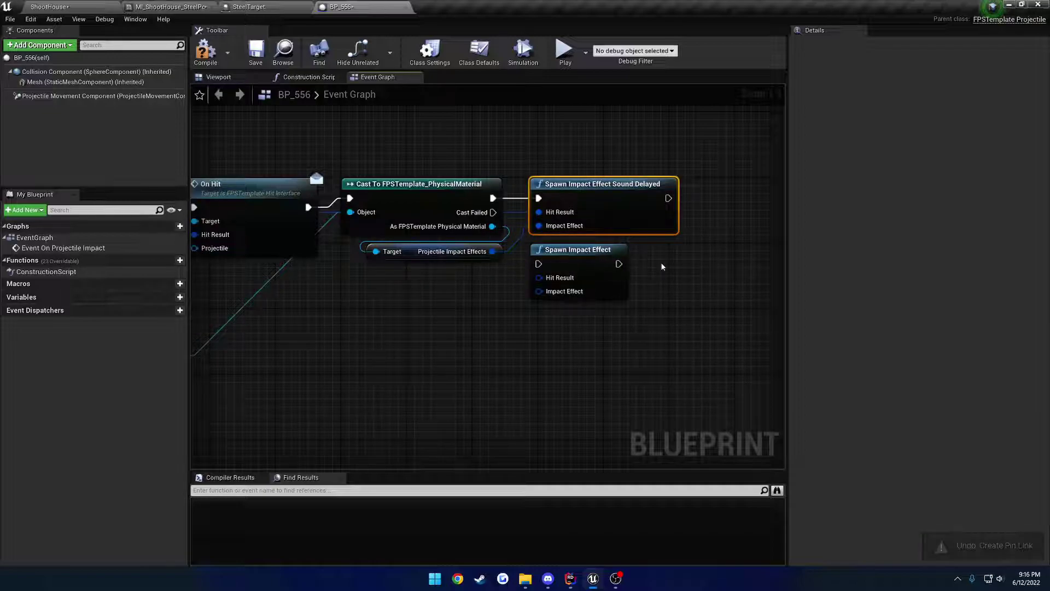
left_click(612, 279)
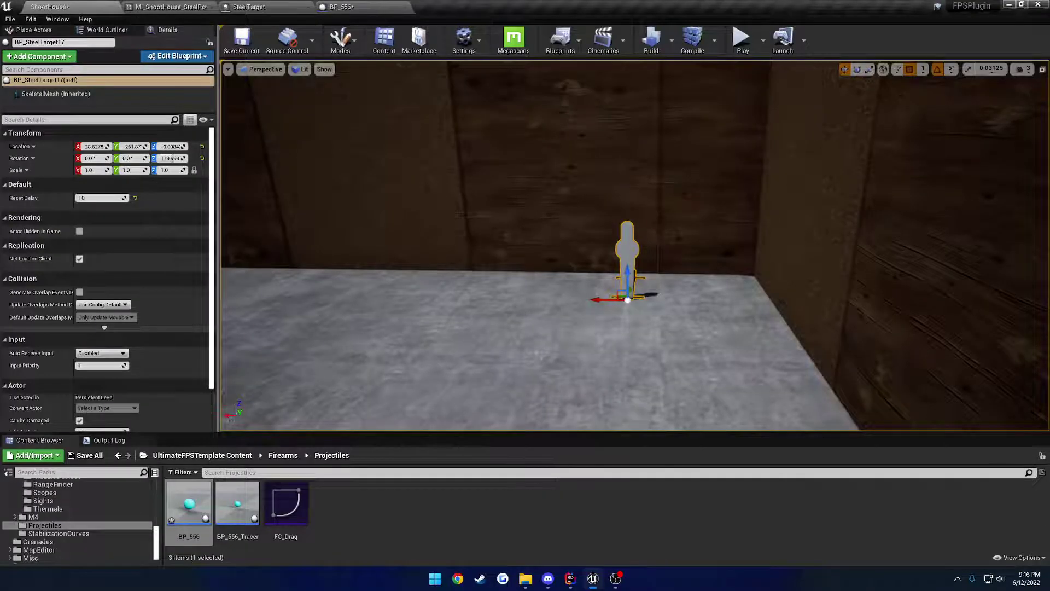
Return to the ShootHouse level and move the PlayerStart along X to about -2178
right_click_drag(634, 246, 634, 246)
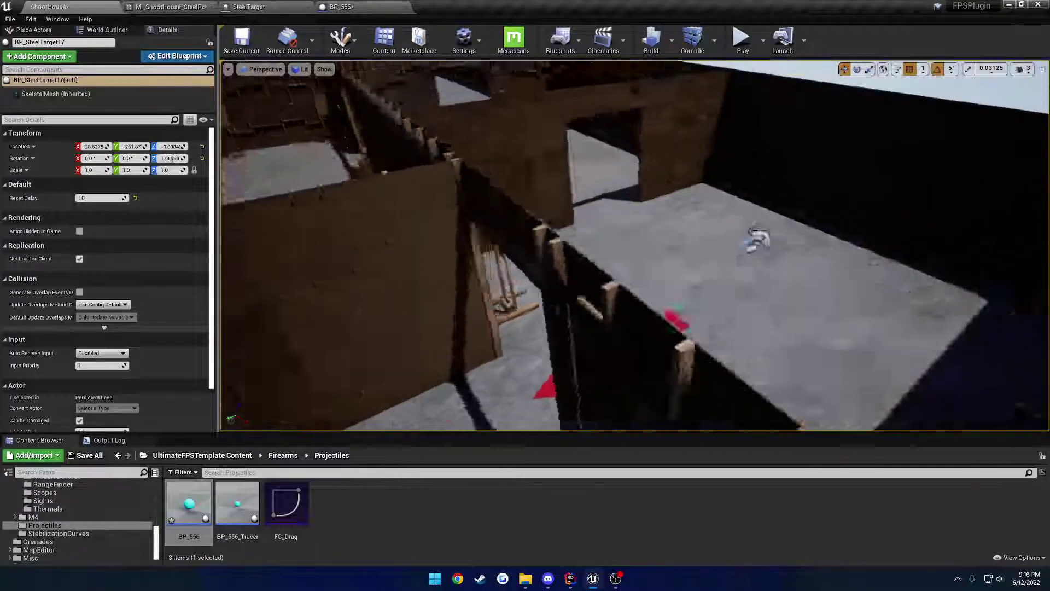
right_click_drag(680, 316, 680, 316)
left_click(677, 311)
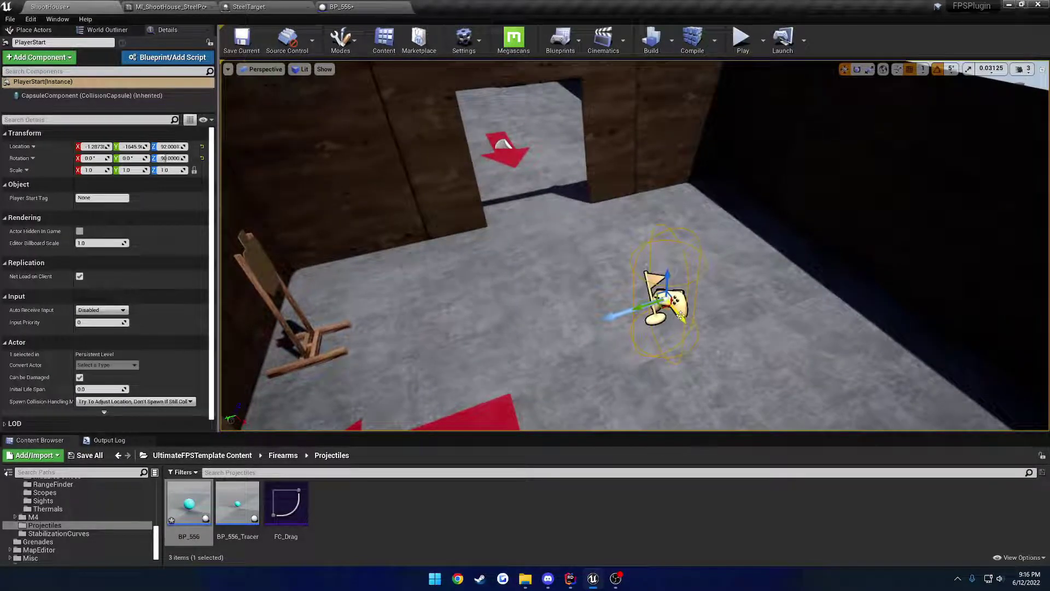
left_click_drag(680, 314, 680, 315, "shift")
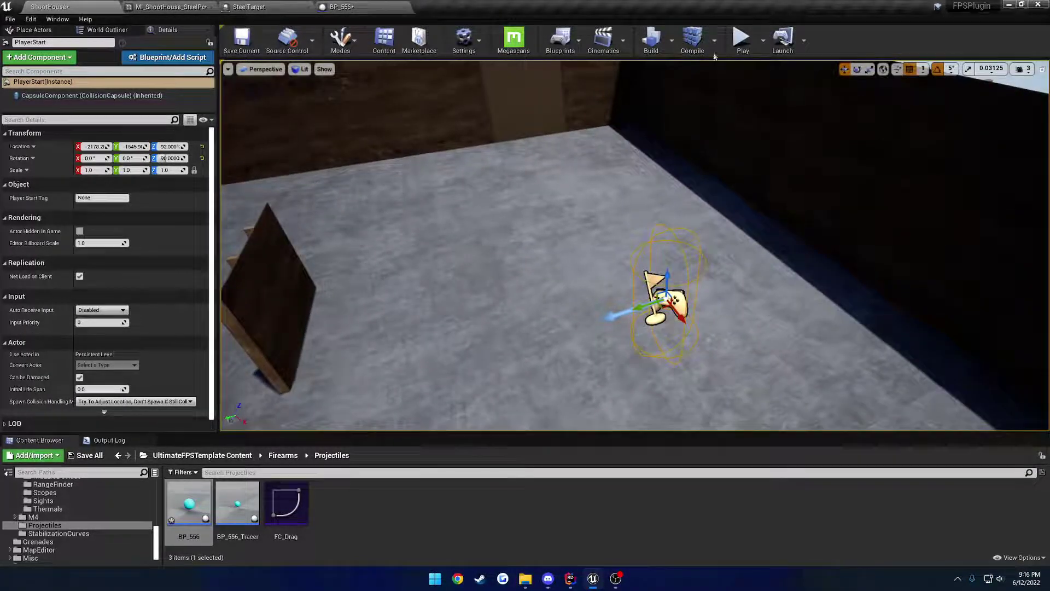
Play-test the level full screen, fire at the distant steel target through the zoomed-in scope, and end the play session
left_click(743, 39)
key("F11")
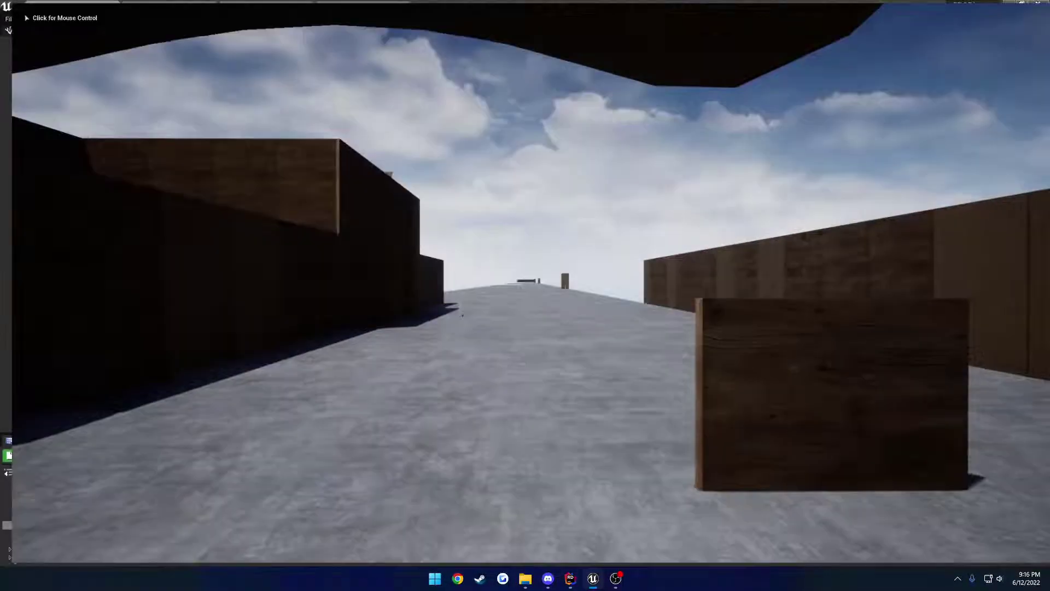
right_click(525, 296)
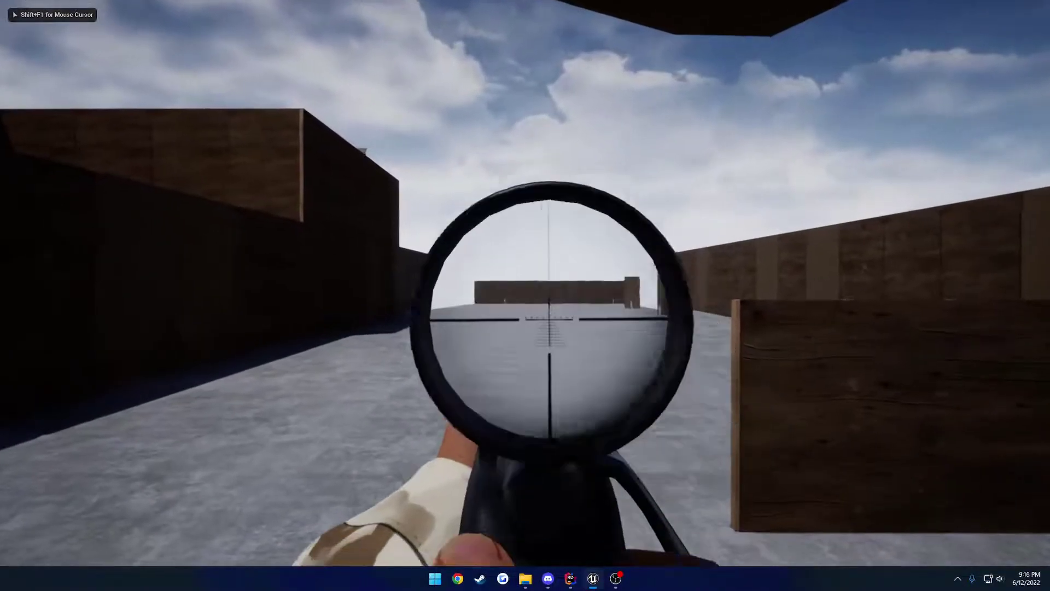
right_click(525, 296)
key("w")
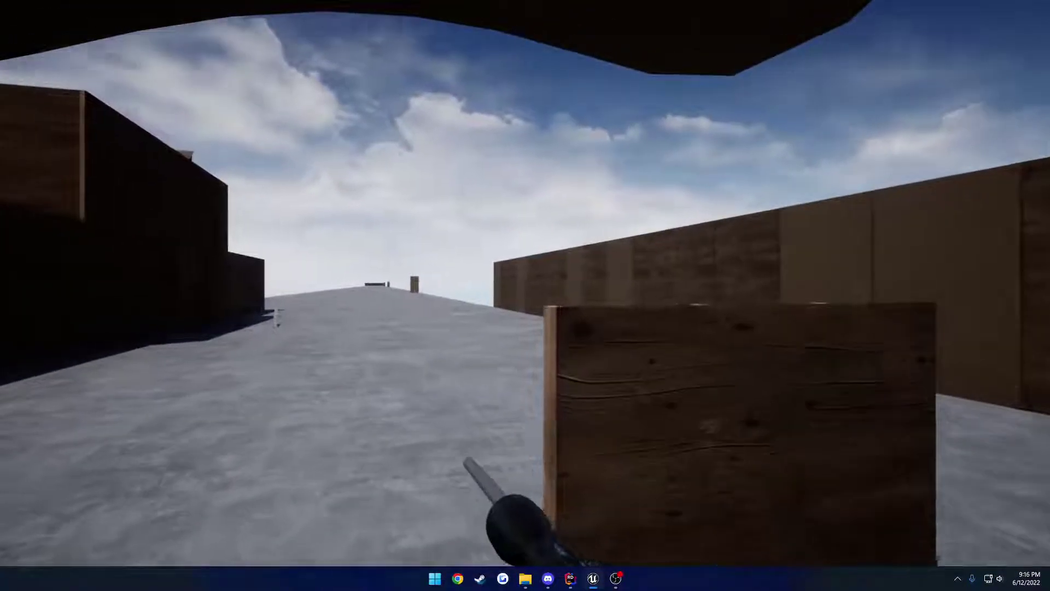
right_click(525, 296)
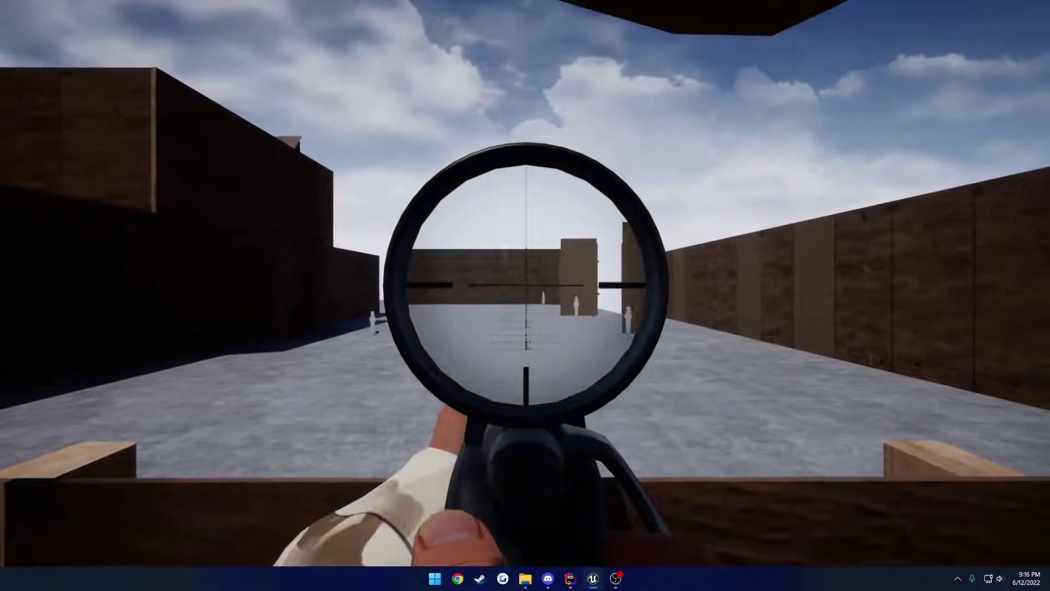
scroll(525, 295, "up", 3)
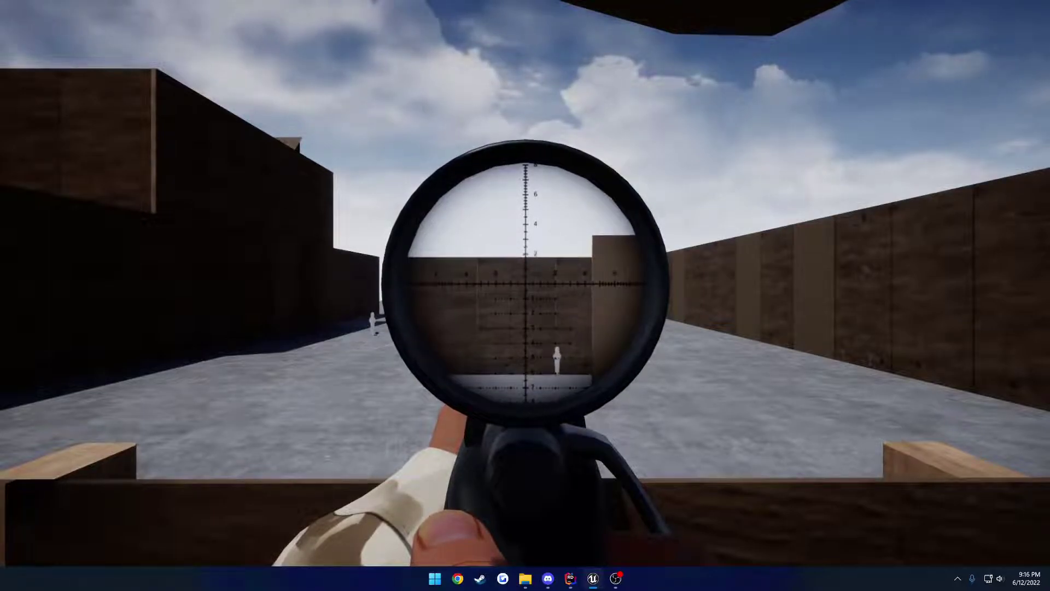
left_click(525, 295)
key("a")
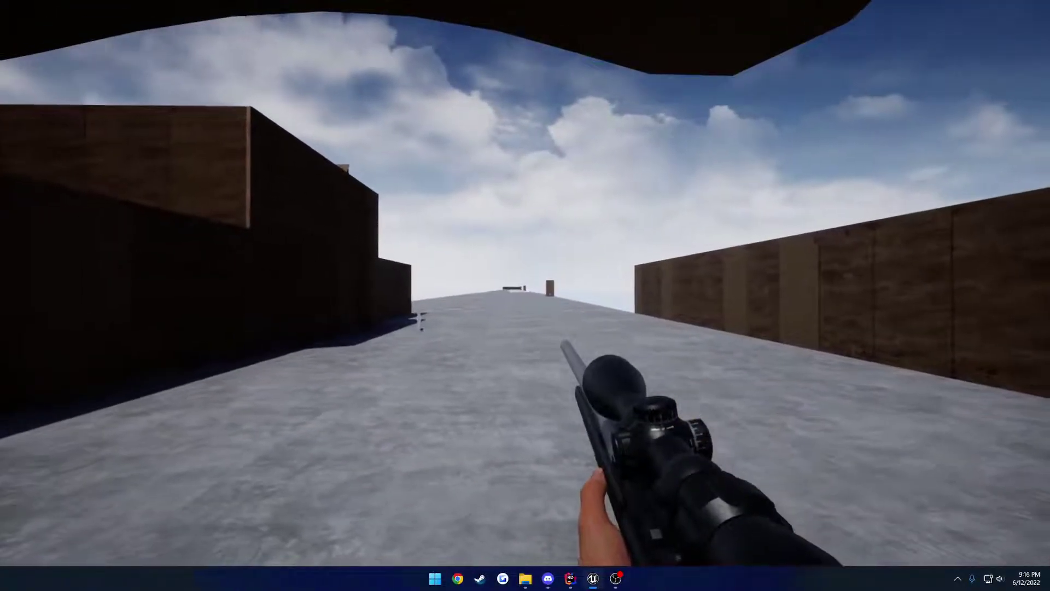
key("Escape")
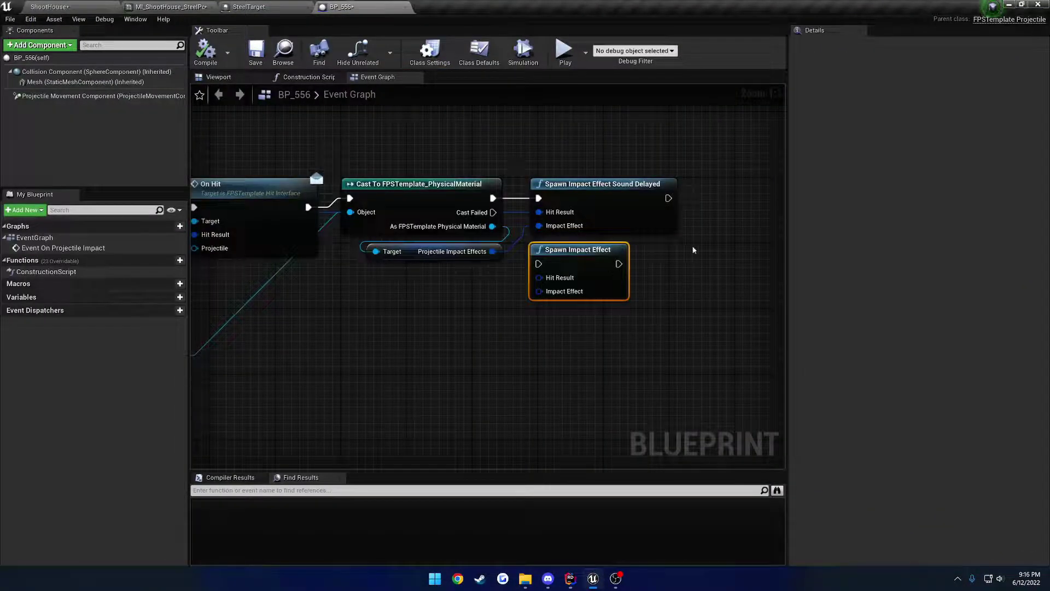
Return to BP_556, delete the unconnected Spawn Impact Effect node, and compile and save the blueprint
left_click_drag(722, 218, 616, 174)
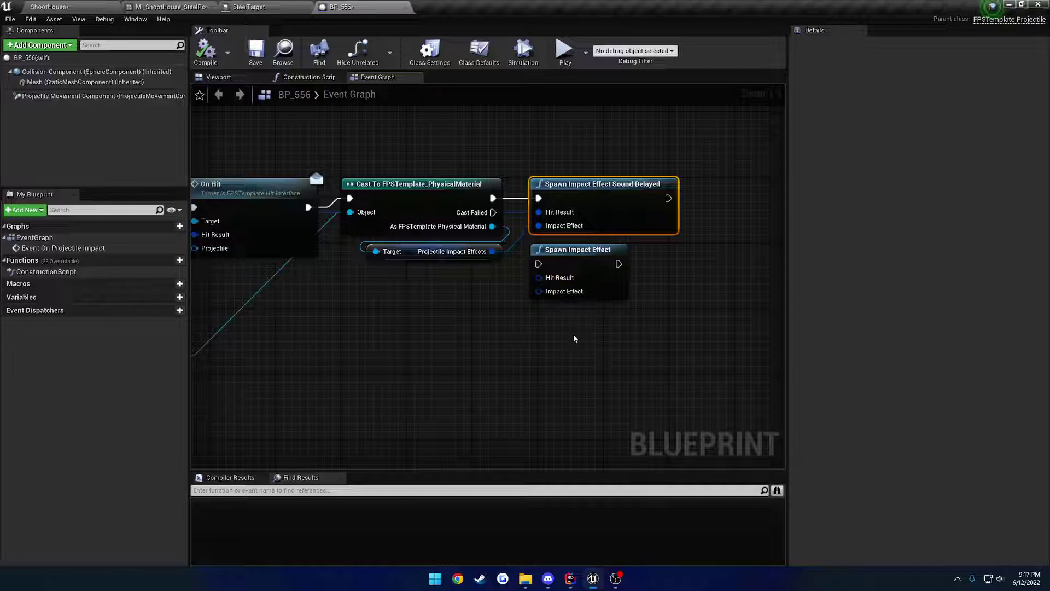
left_click_drag(608, 340, 591, 299)
key("Delete")
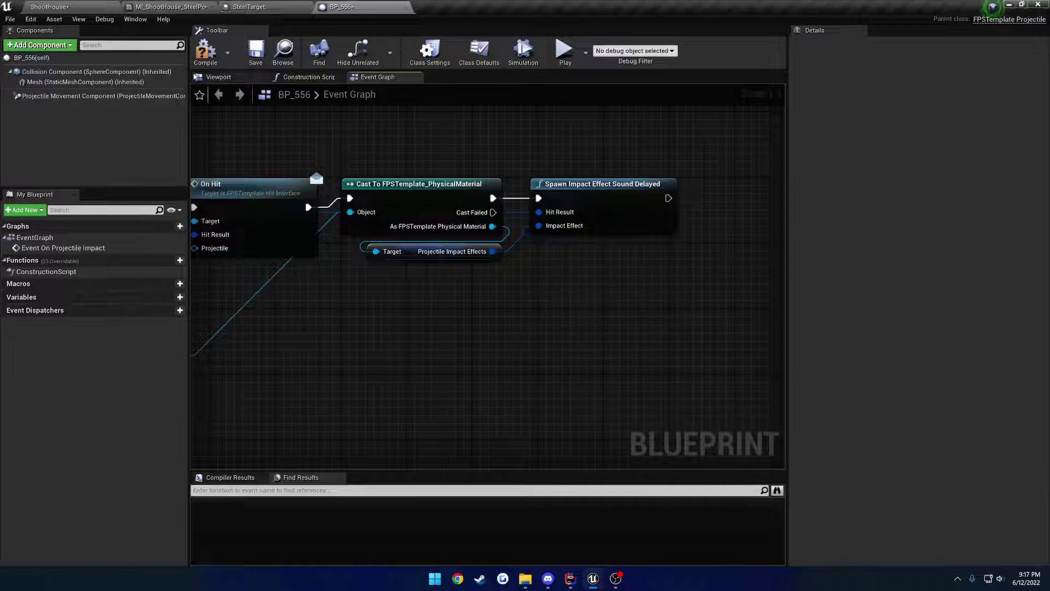
left_click(205, 52)
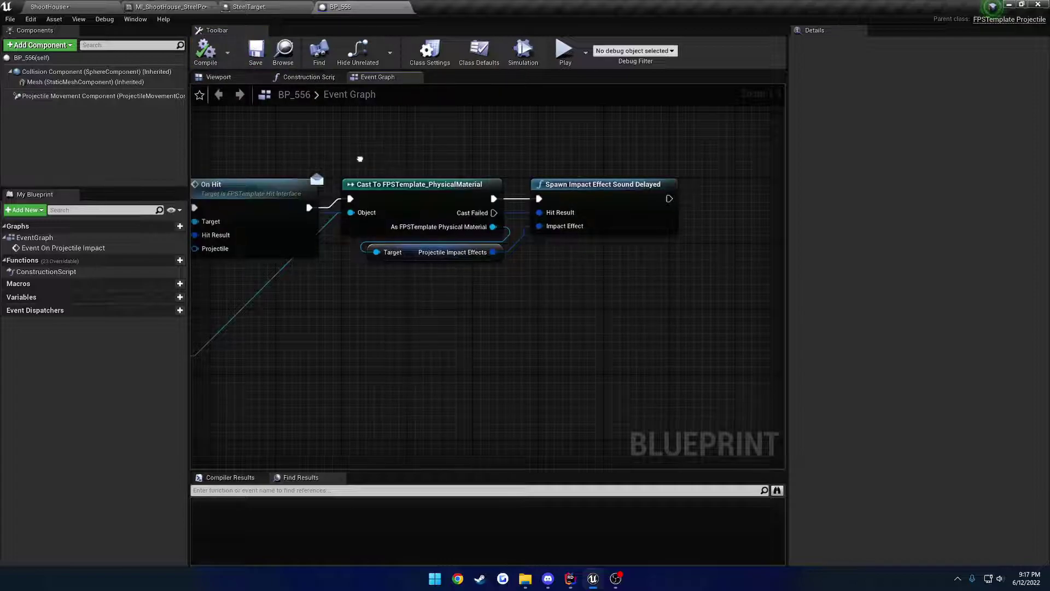
Return to the SteelTarget physical material and review the Footstep Impact Effect settings in its Character category
right_click_drag(325, 150, 508, 162)
left_click(171, 6)
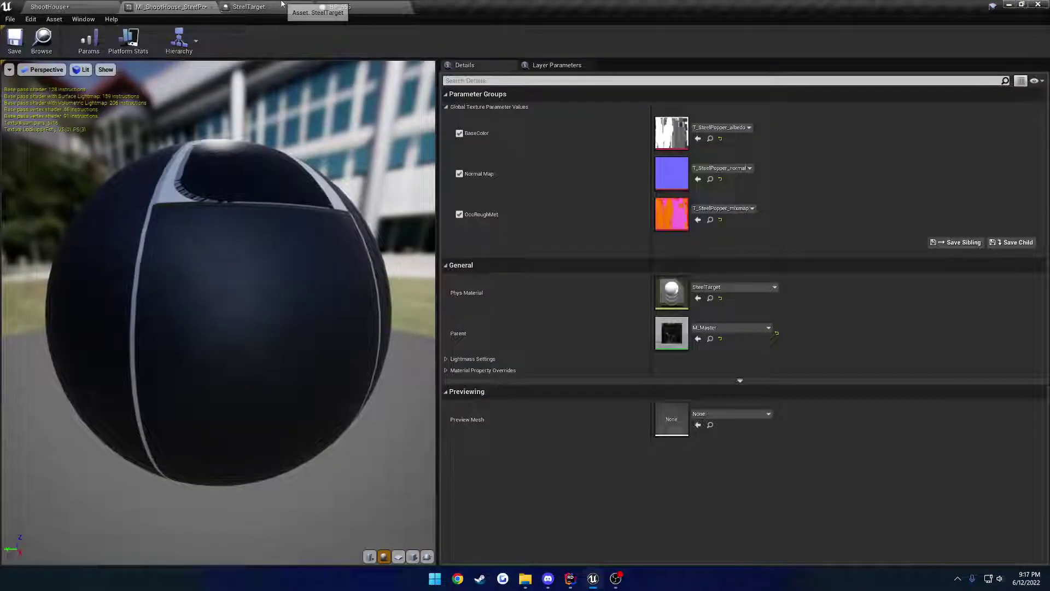
left_click(249, 7)
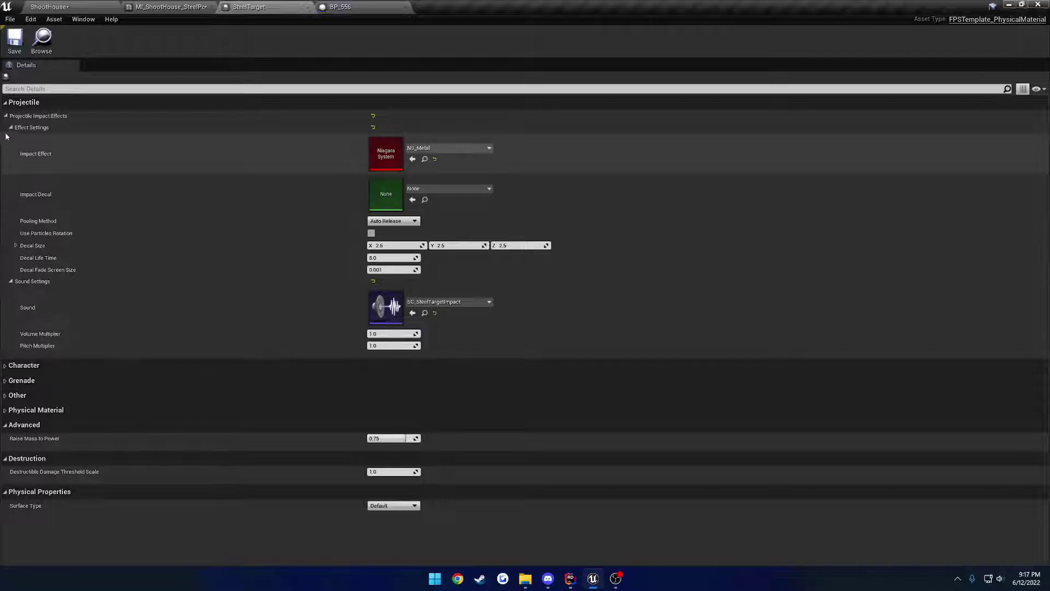
left_click(7, 102)
left_click(6, 117)
left_click(12, 131)
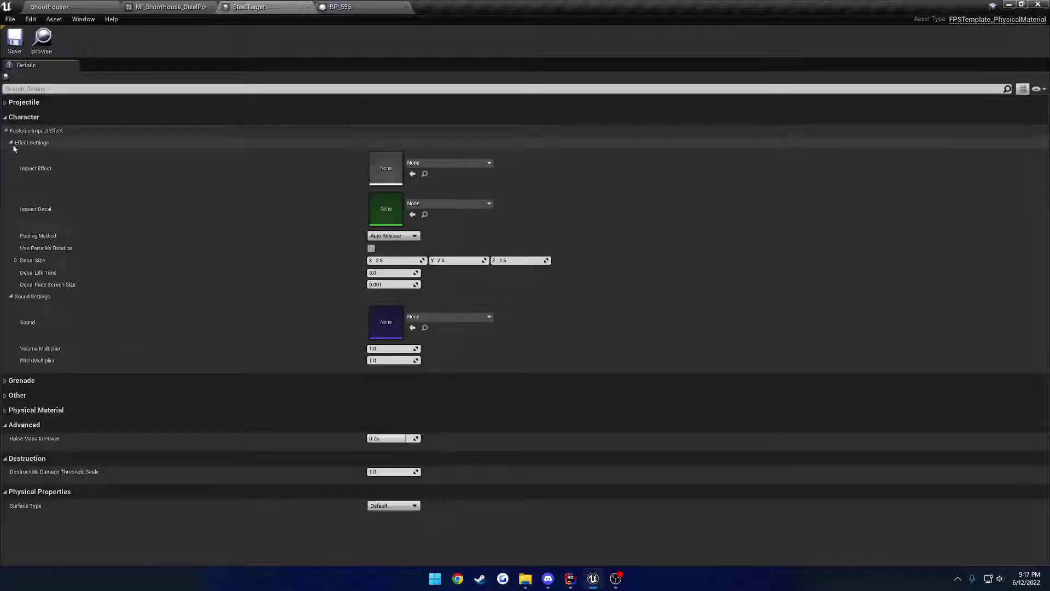
left_click(7, 117)
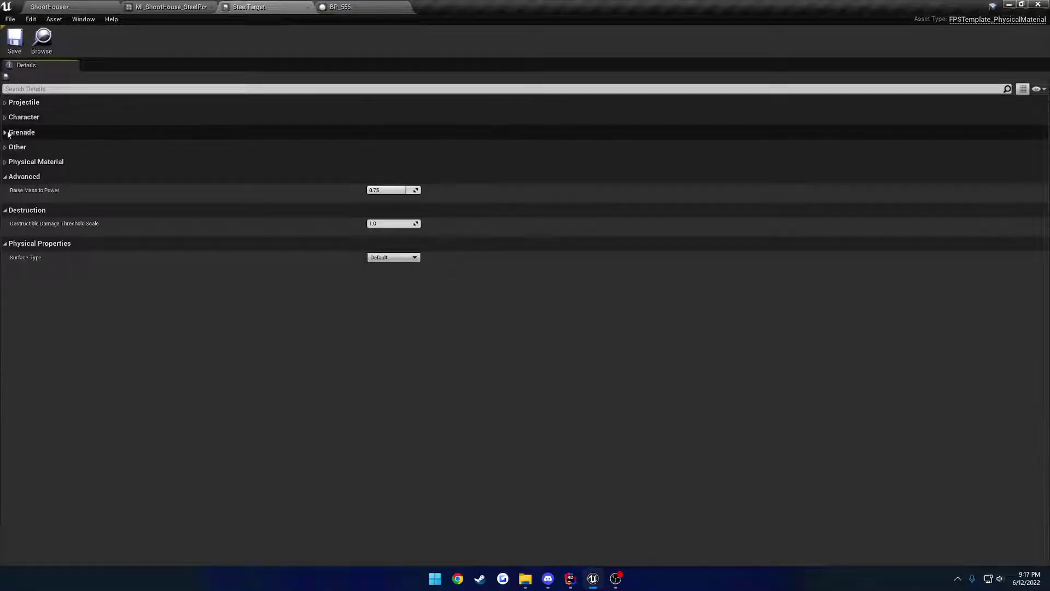
Review the Grenade Impact Effect and the Other category's Impact Effect and Empty Case Impact Sound settings in SteelTarget
left_click(7, 132)
left_click(11, 145)
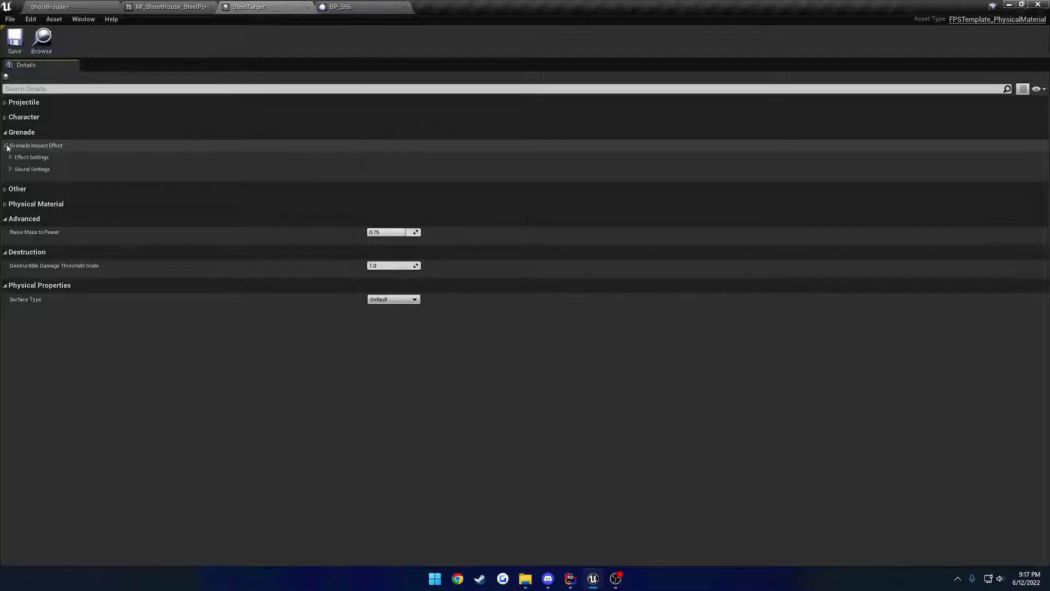
left_click(7, 134)
left_click(6, 147)
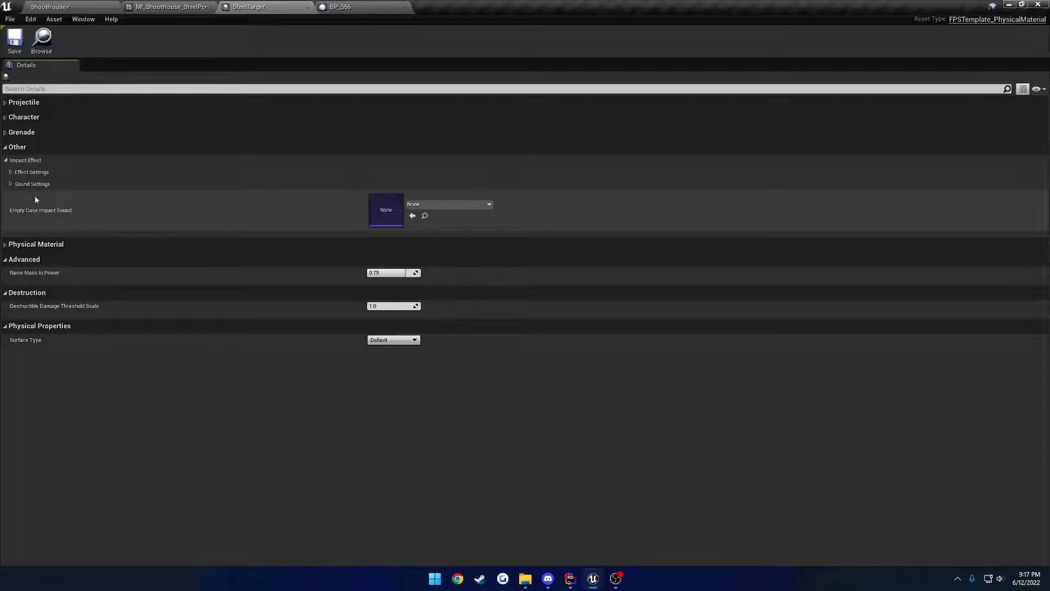
Play-test the ShootHouse level, fire at the concrete floor to watch the ejected casings, and end the play session
left_click(69, 8)
left_click(742, 43)
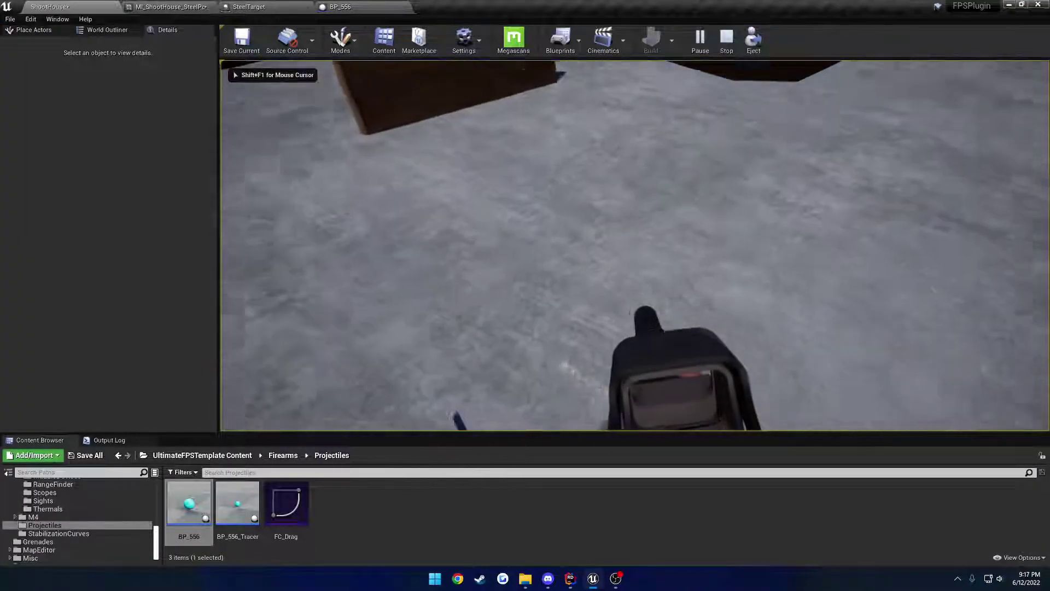
left_click(634, 245)
left_click(634, 245)
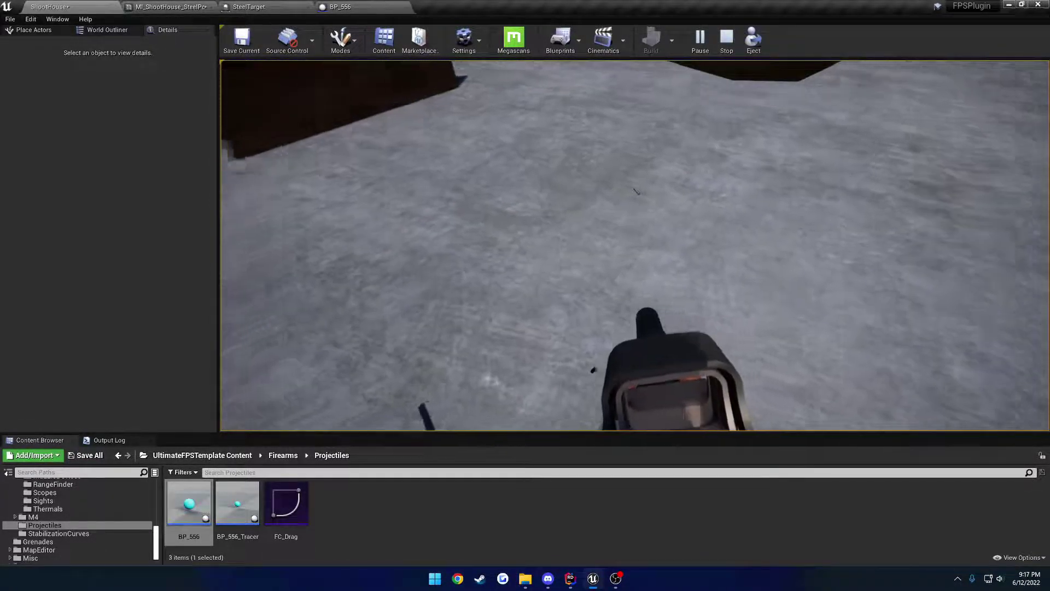
key("Escape")
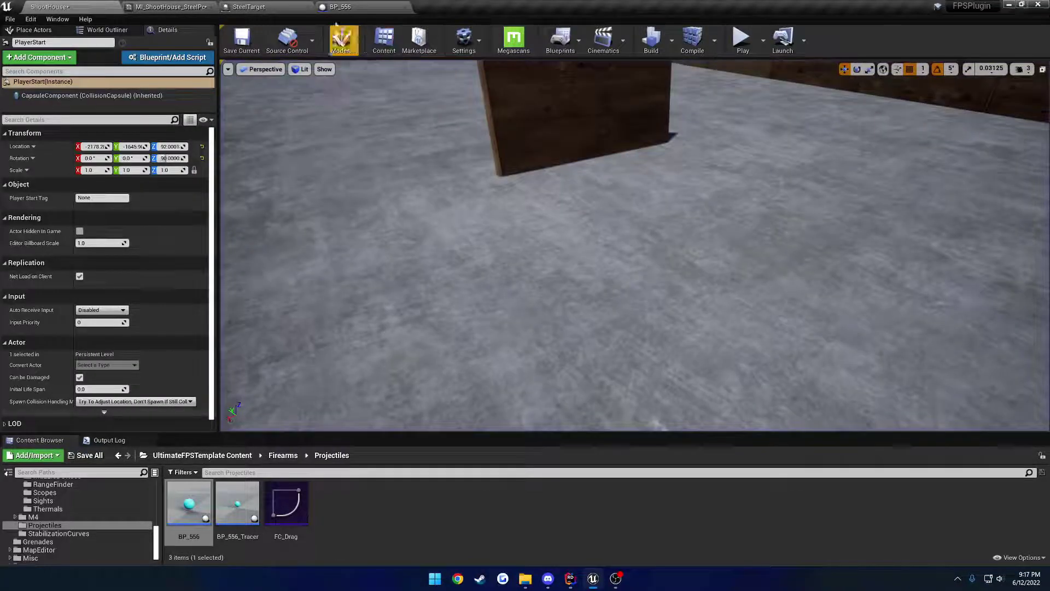
Close the SteelTarget, steel popper material instance and BP_556 editors, leaving only the ShootHouse level open
left_click(340, 6)
left_click(263, 5)
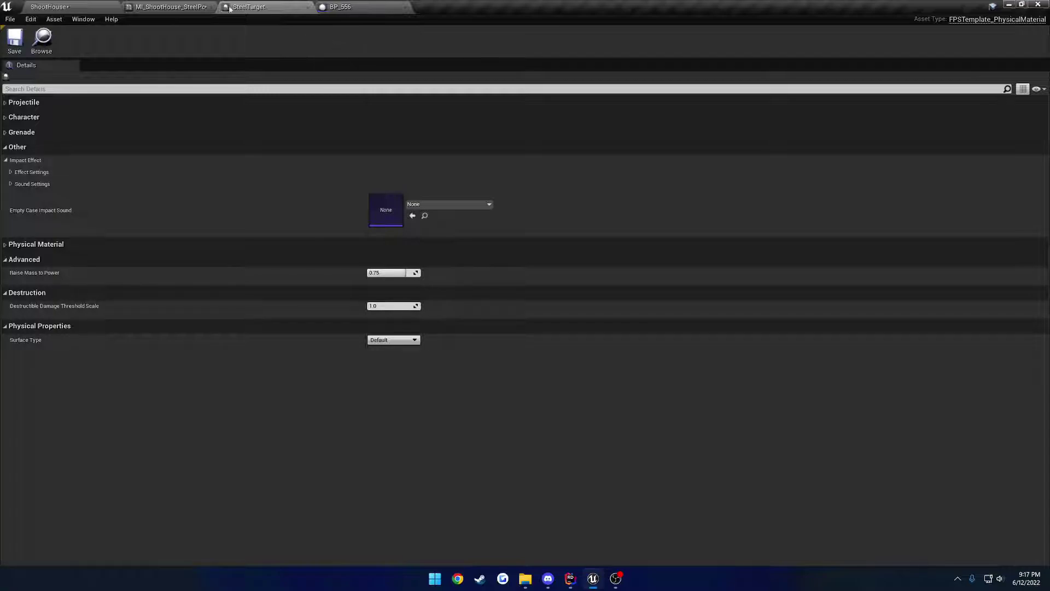
left_click(211, 7)
left_click(211, 7)
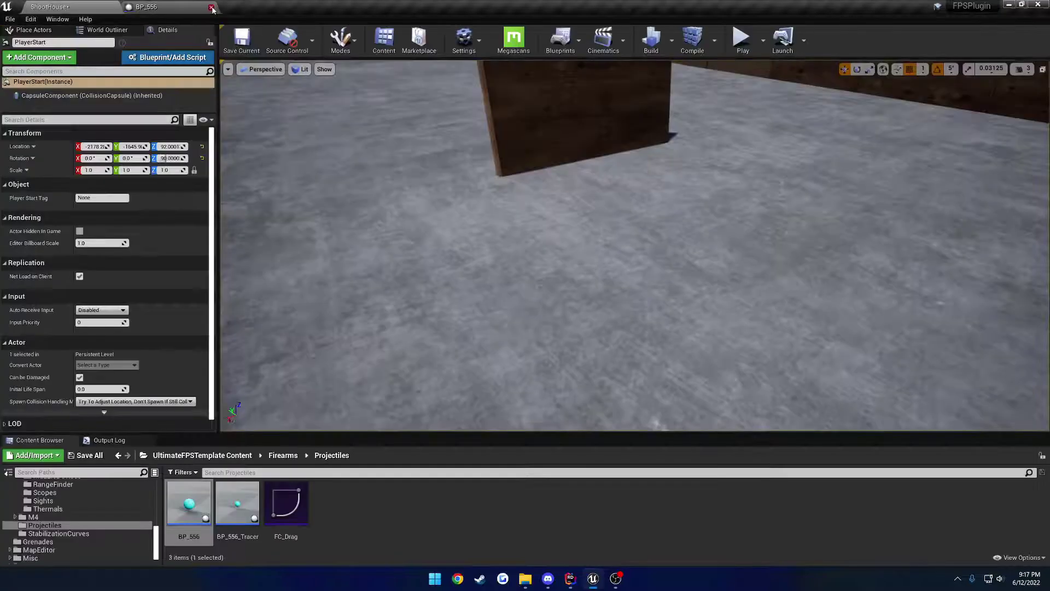
left_click(212, 7)
Select the wooden wall behind the target, open its MI_ShootHouse_Wall1 material instance, and locate and open its Wood physical material
right_click_drag(525, 240, 623, 246)
key("w")
left_click(527, 262)
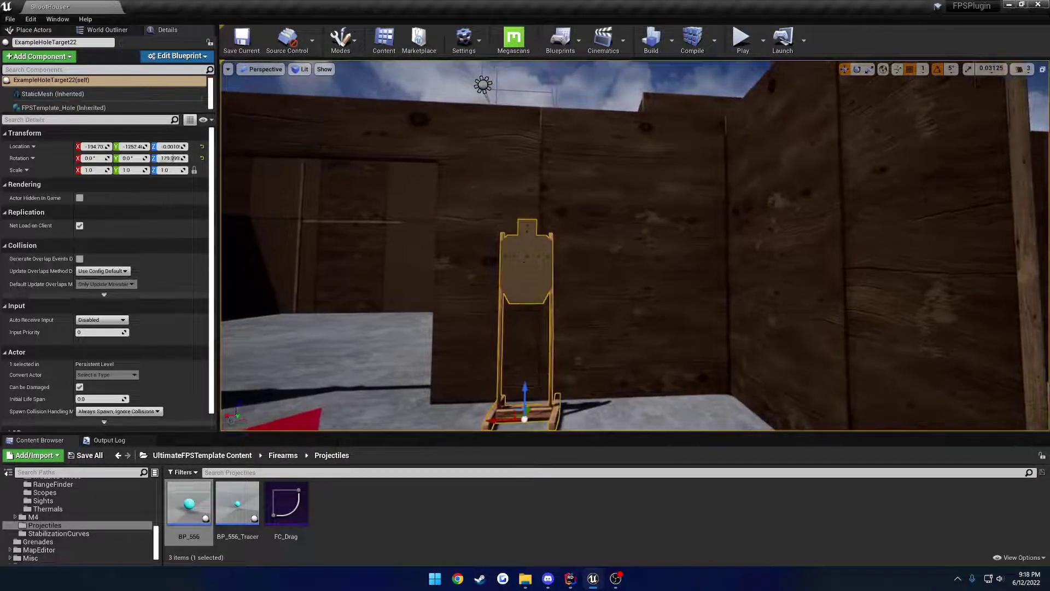
left_click(686, 266)
left_click(132, 294)
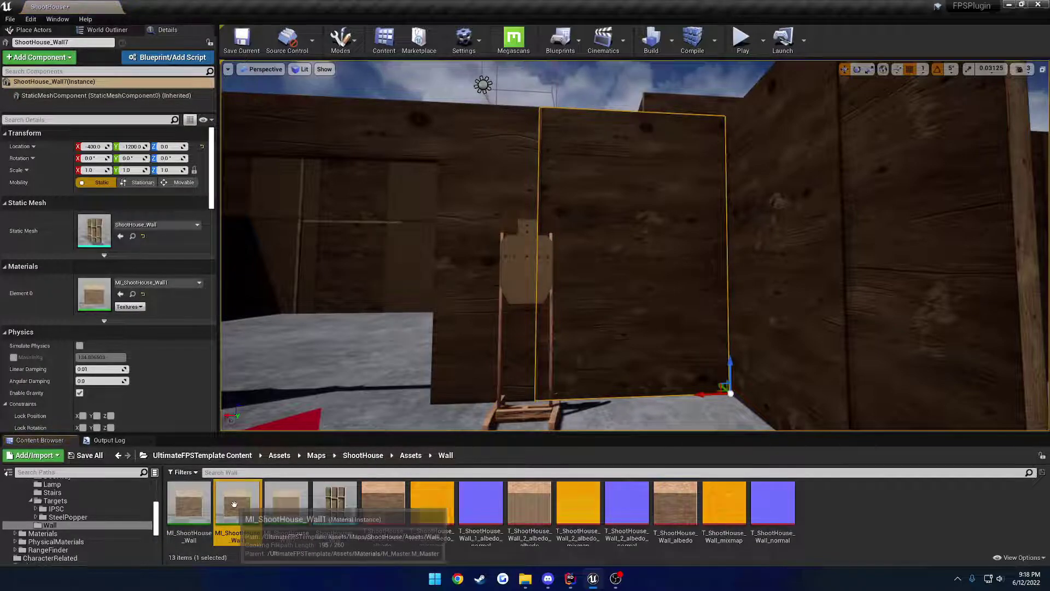
double_click(234, 503)
left_click(710, 425)
double_click(438, 503)
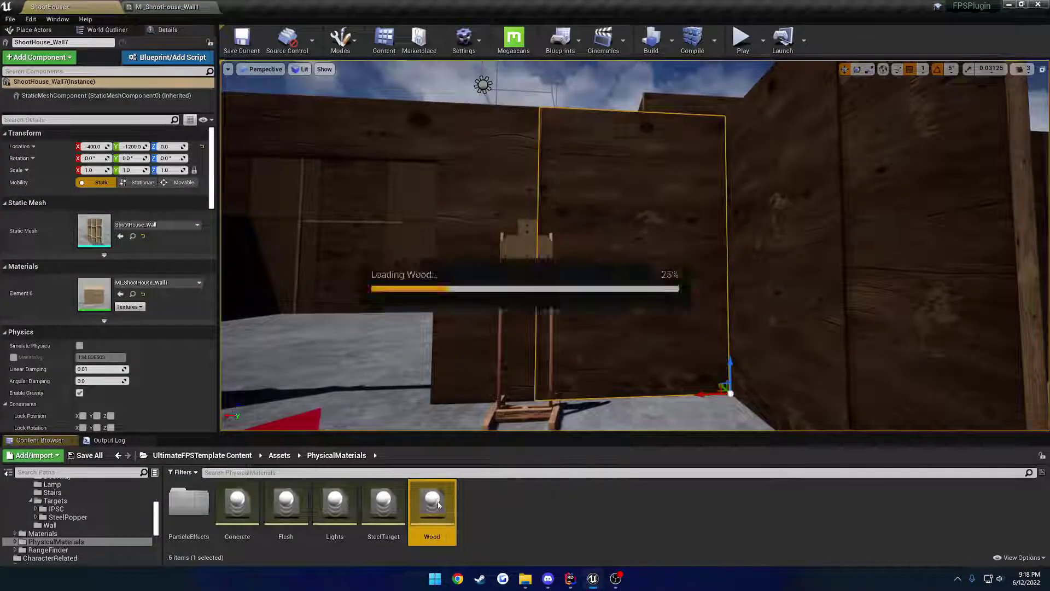
Review the Effect Settings of Wood's Projectile Impact Effects, and close the Wood and MI_ShootHouse_Wall1 editors
left_click(5, 103)
left_click(5, 115)
left_click(10, 127)
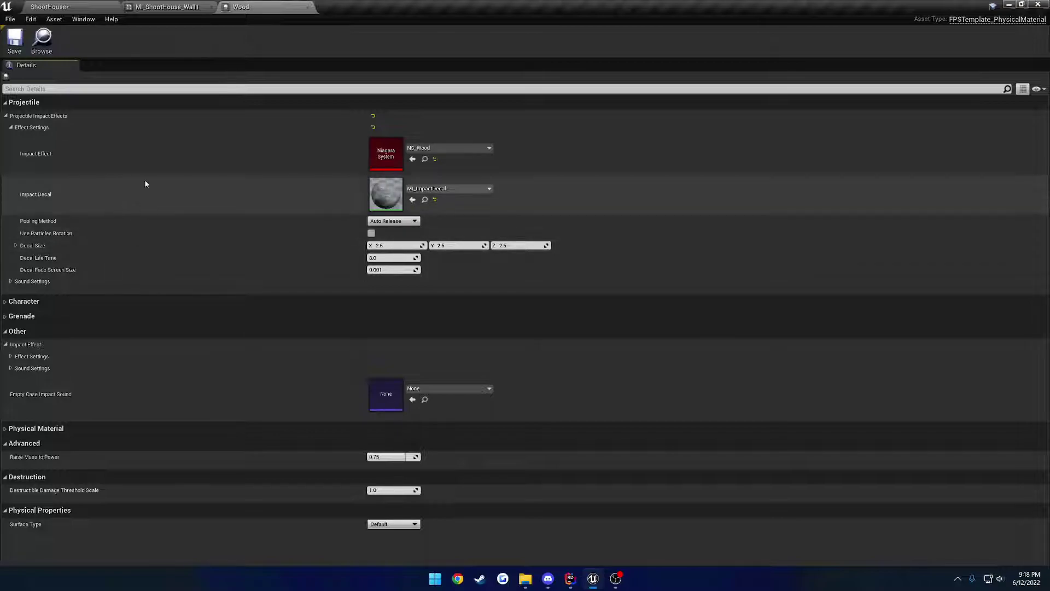
left_click(302, 7)
left_click(210, 7)
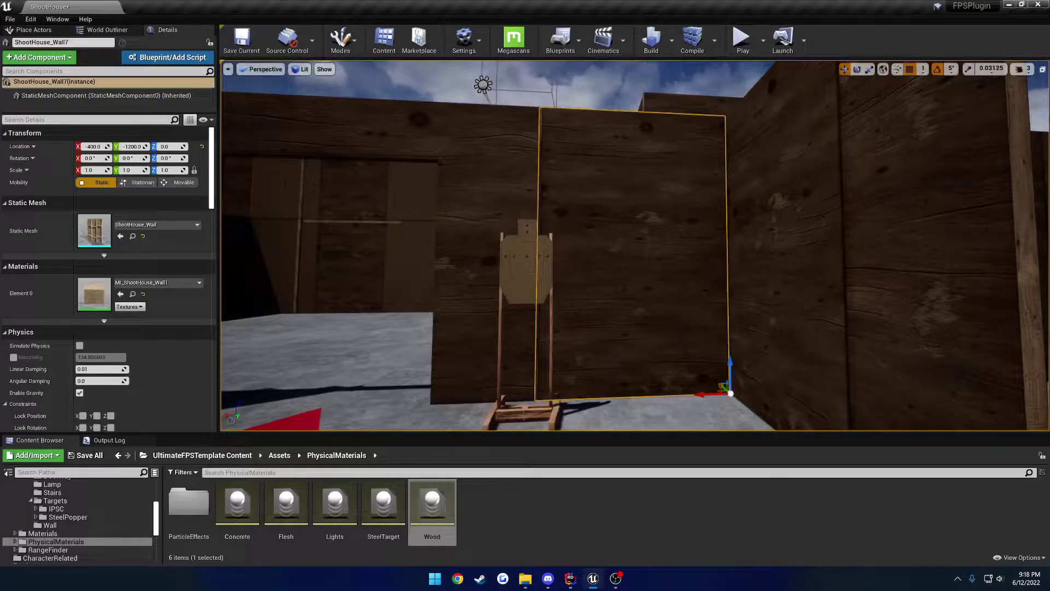
right_click_drag(466, 297, 367, 349)
key("s")
key("e")
right_click_drag(435, 314, 534, 313)
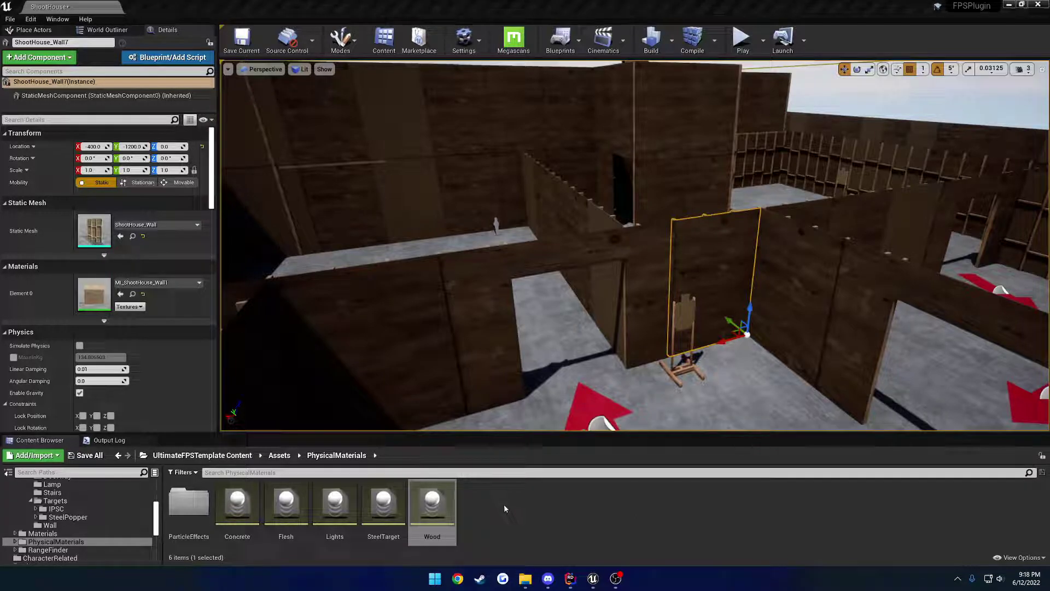
Create a physical material of class FPSTemplate_PhysicalMaterial in the PhysicalMaterials folder, keeping the default name
left_click(551, 503)
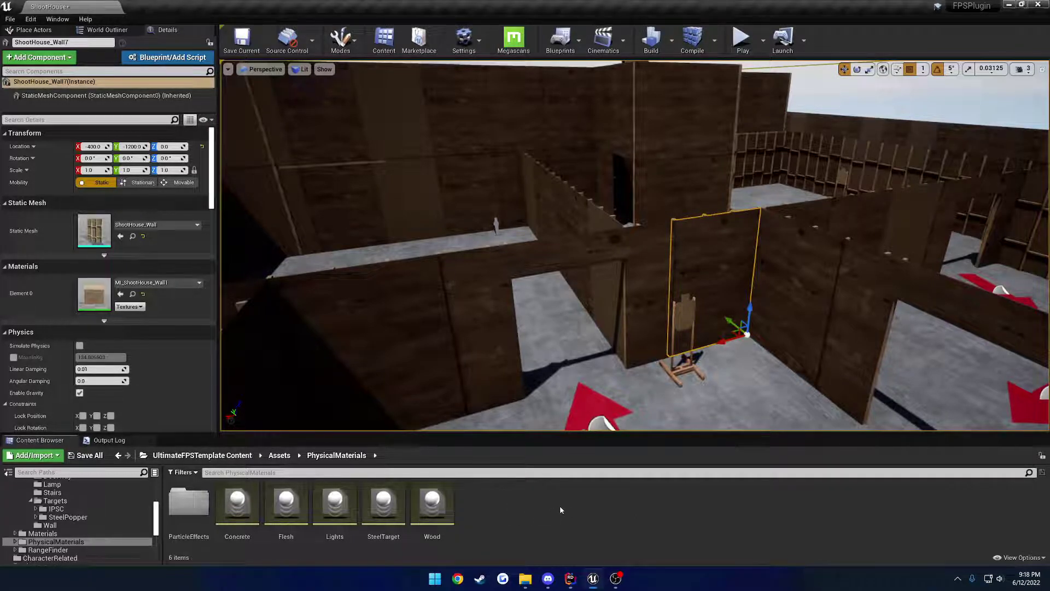
right_click(566, 509)
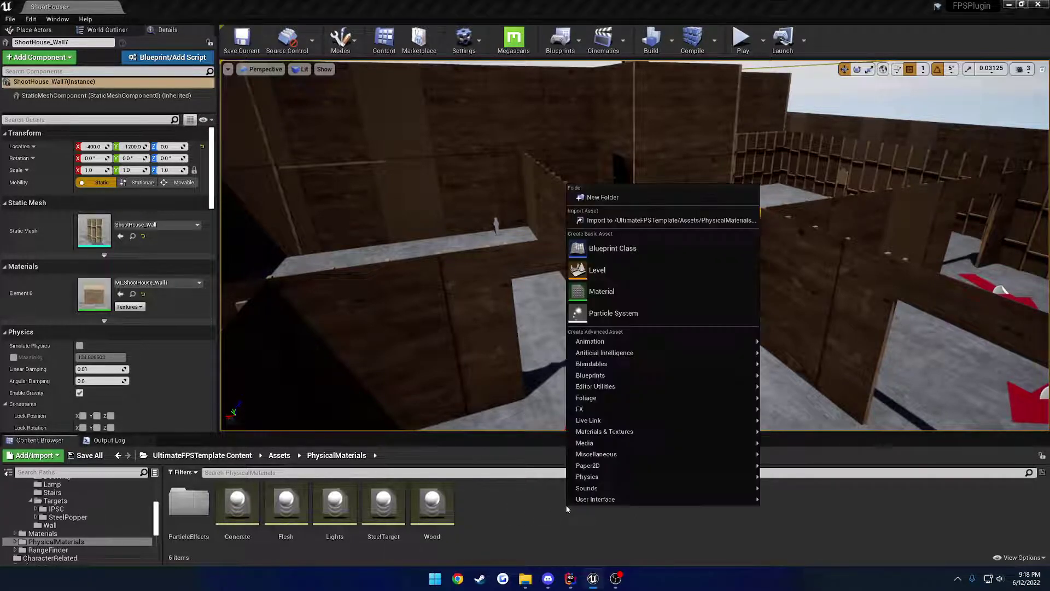
mouse_move(637, 479)
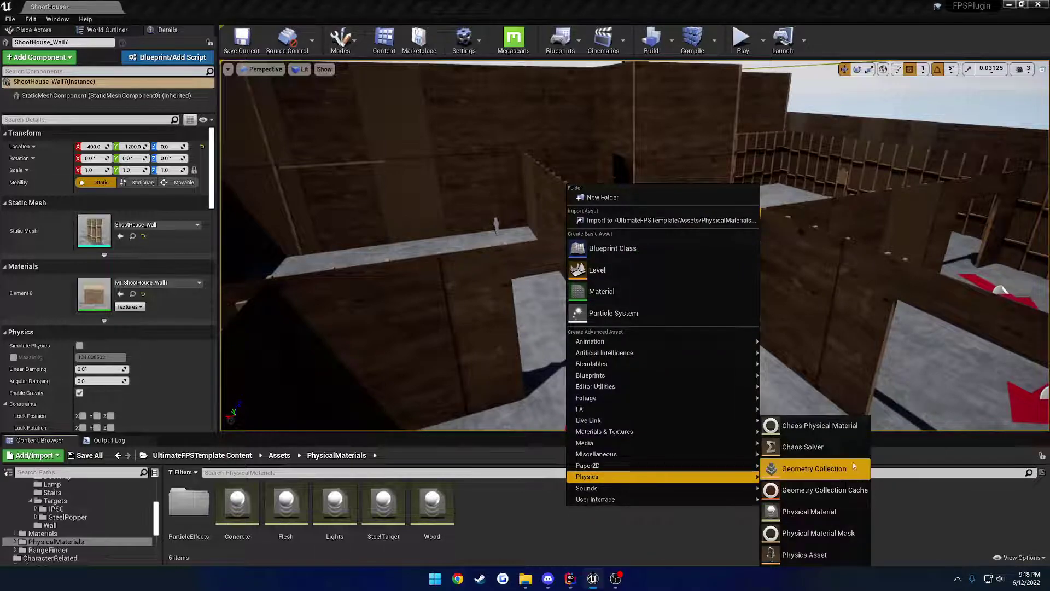
left_click(818, 510)
left_click(475, 208)
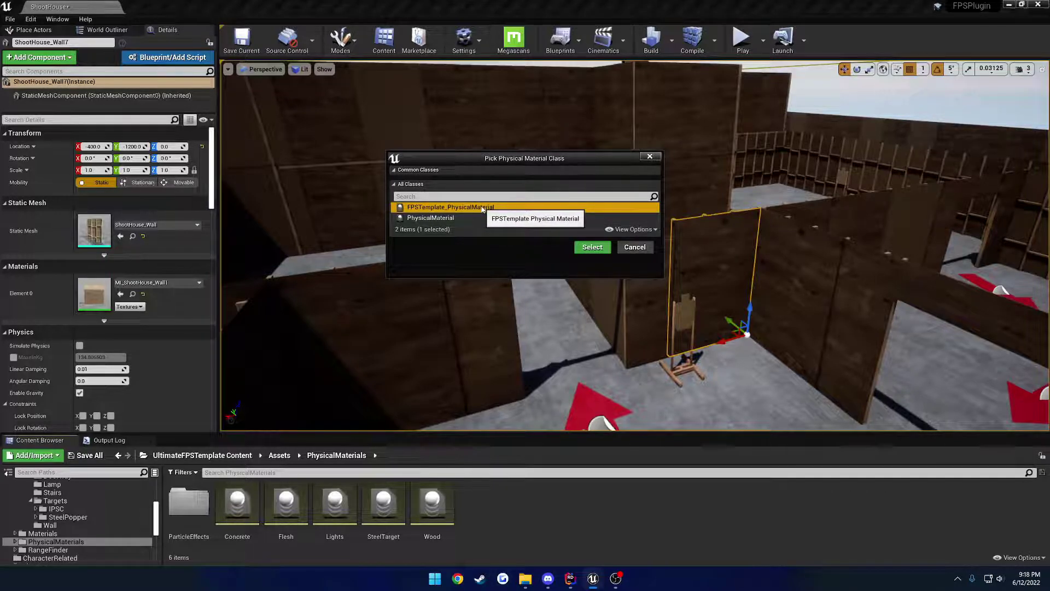
left_click(593, 247)
key("Return")
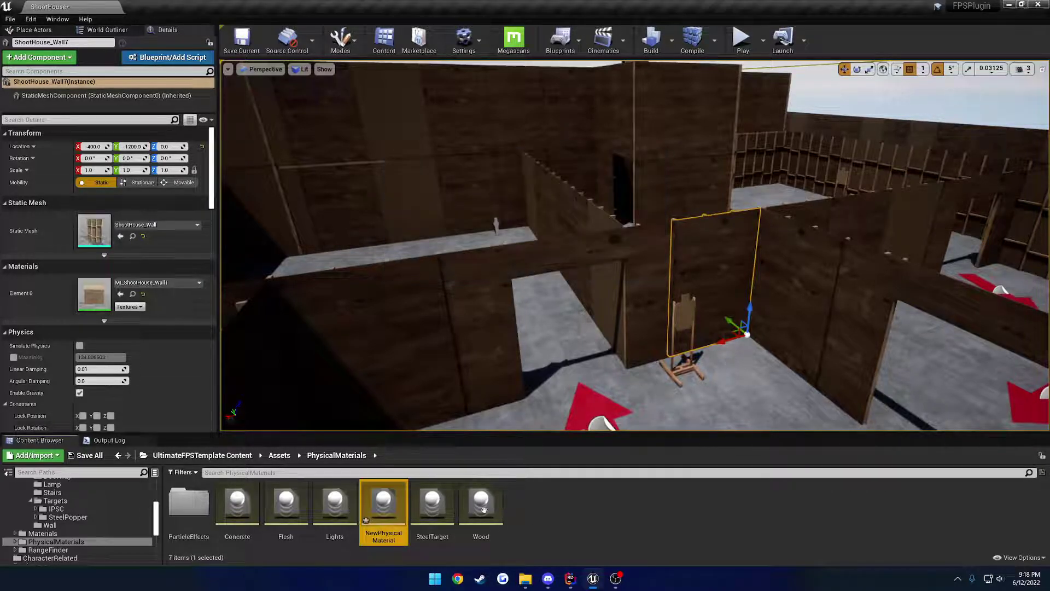
Open the new physical material to view its impact effect settings, close its editor, and delete the asset
double_click(392, 498)
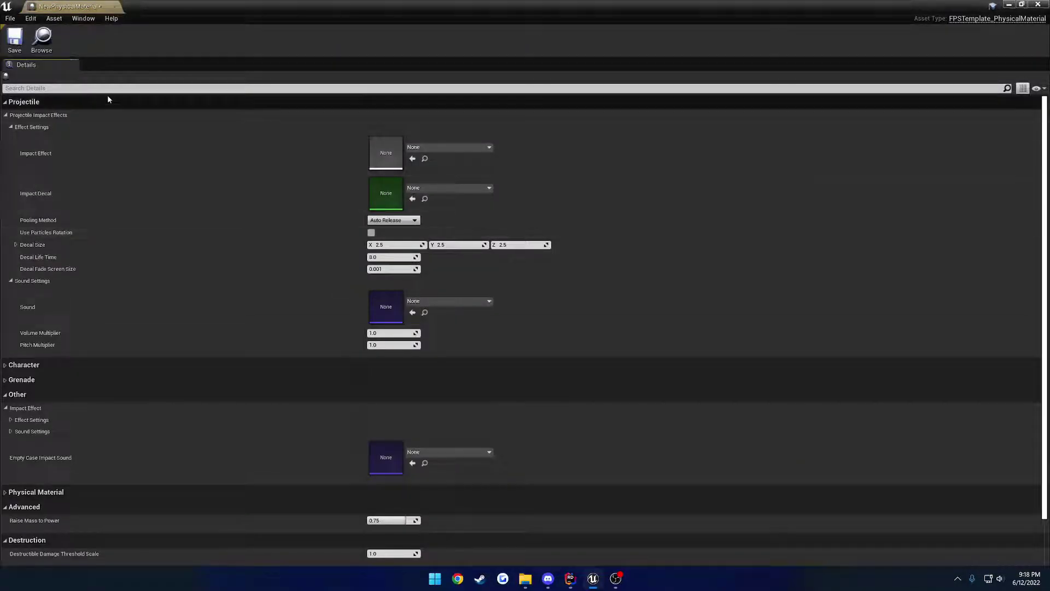
left_click(114, 7)
key("Delete")
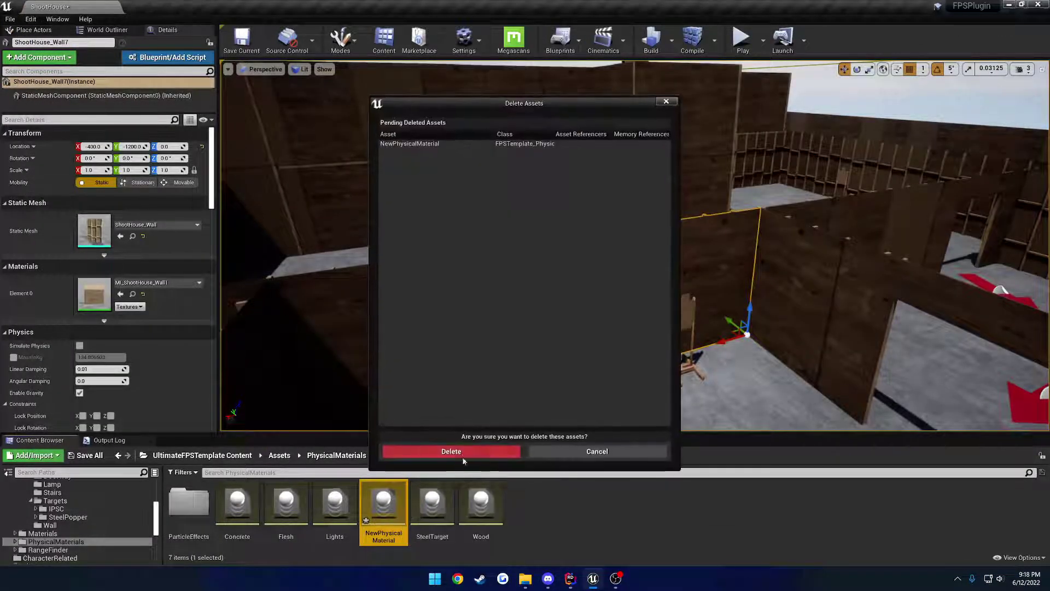
left_click(462, 457)
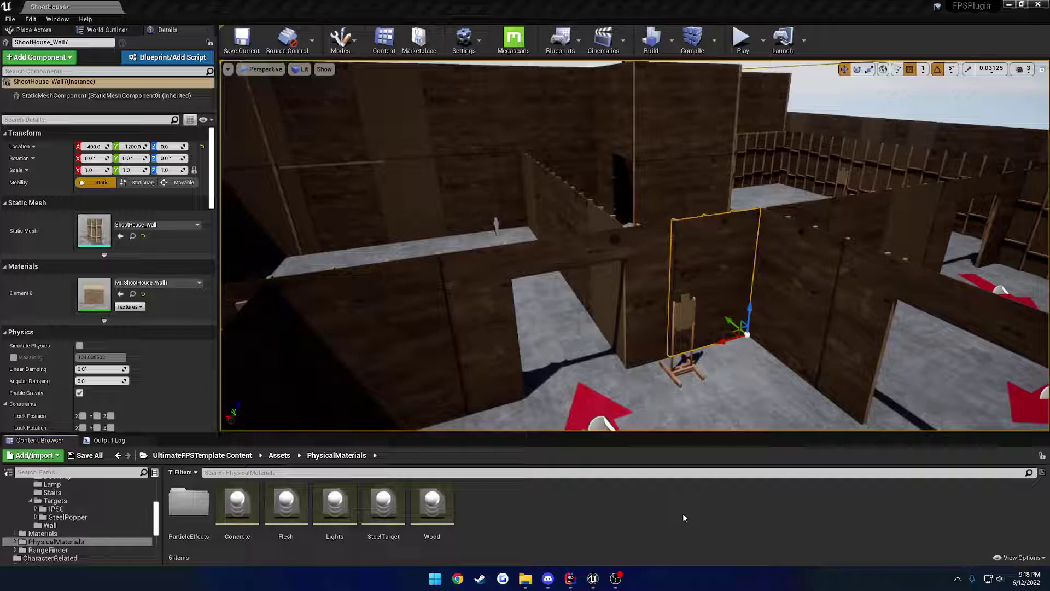